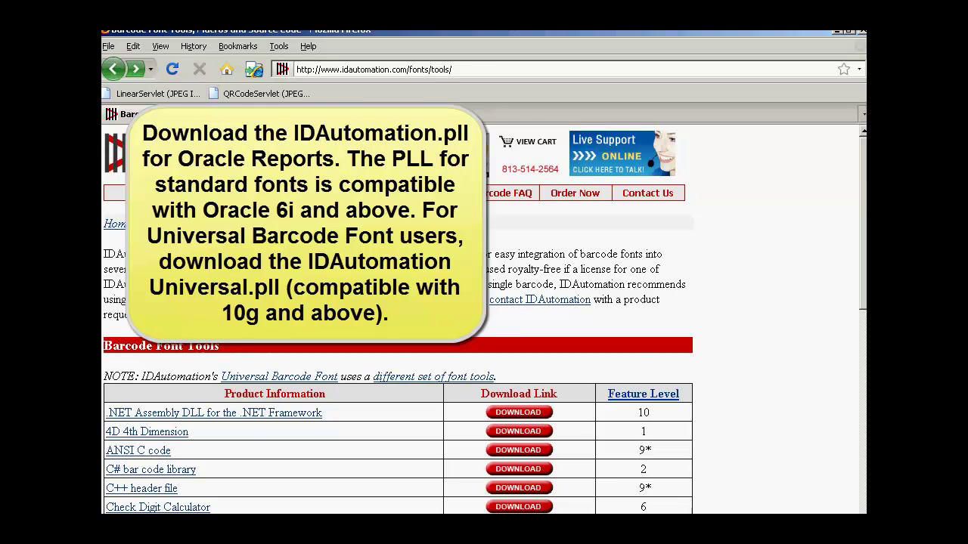
Save the OracleBarcode.zip PL/SQL barcode library to disk and close the Downloads window.
scroll(269, 249, "down", 2)
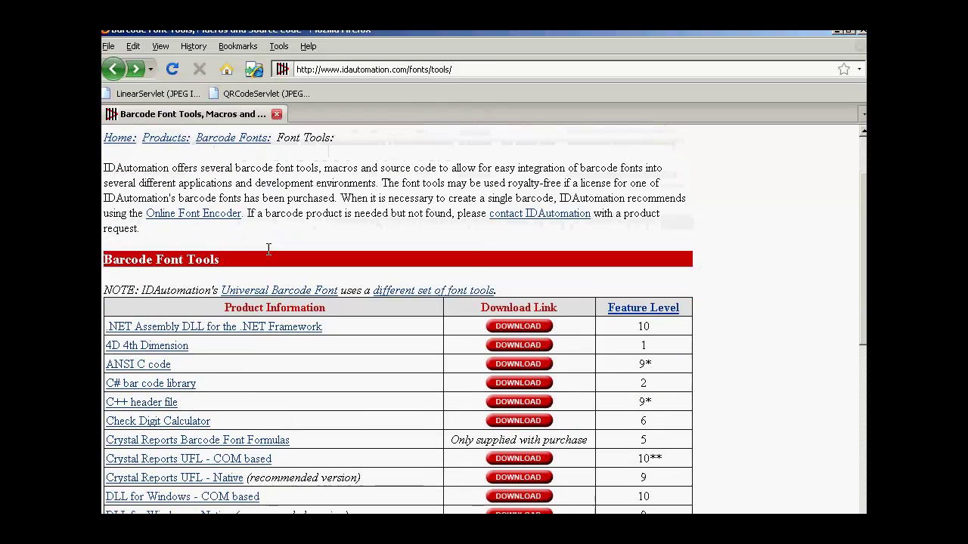
scroll(268, 249, "down", 2)
scroll(269, 250, "down", 3)
scroll(268, 249, "down", 1)
scroll(268, 249, "down", 3)
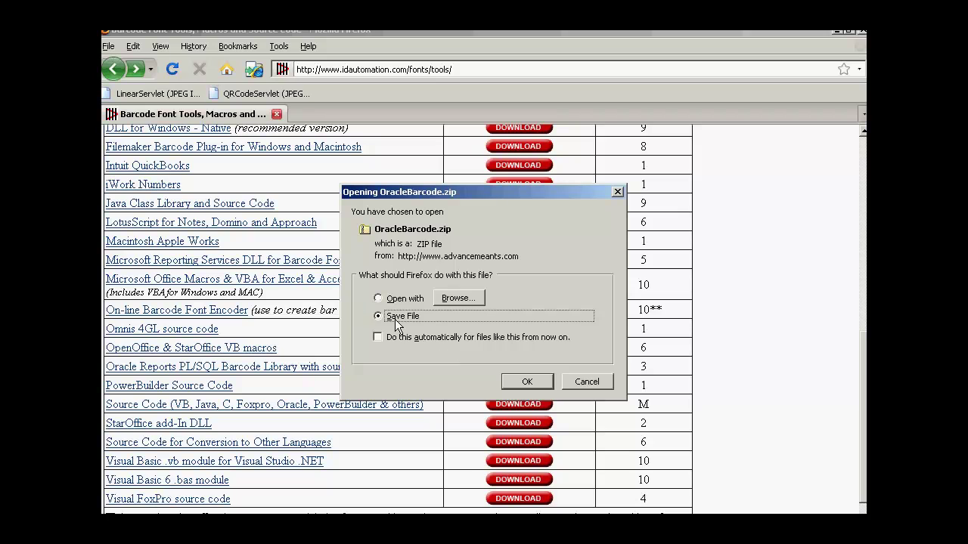
left_click(513, 379)
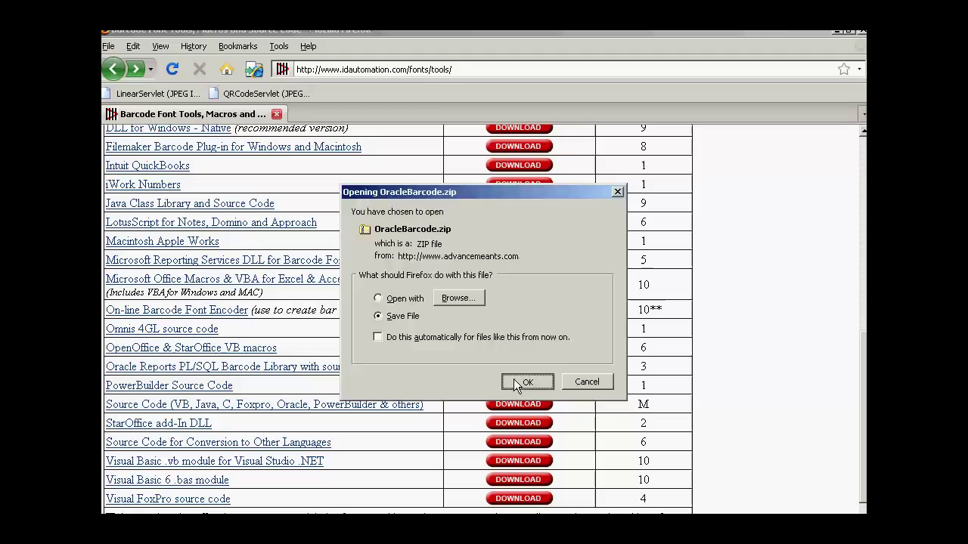
left_click(514, 379)
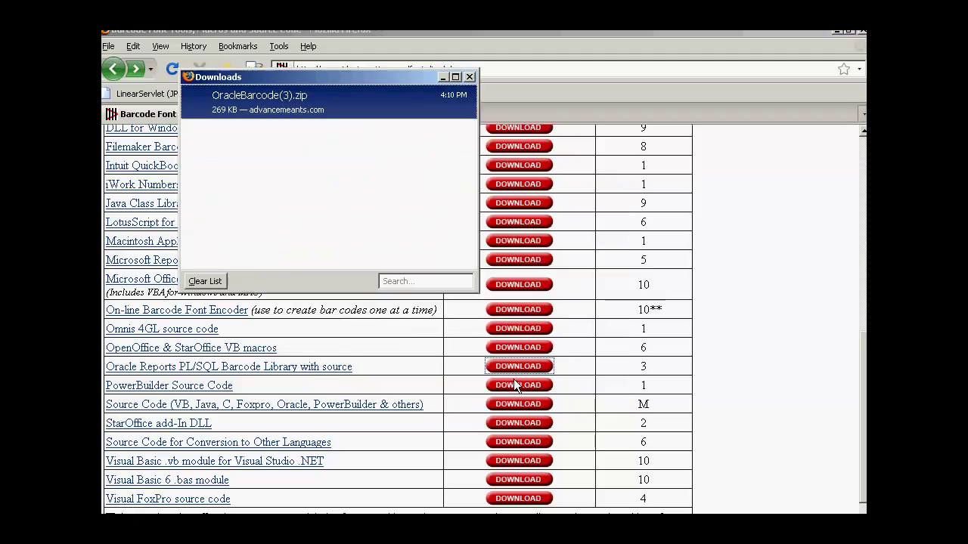
left_click(469, 77)
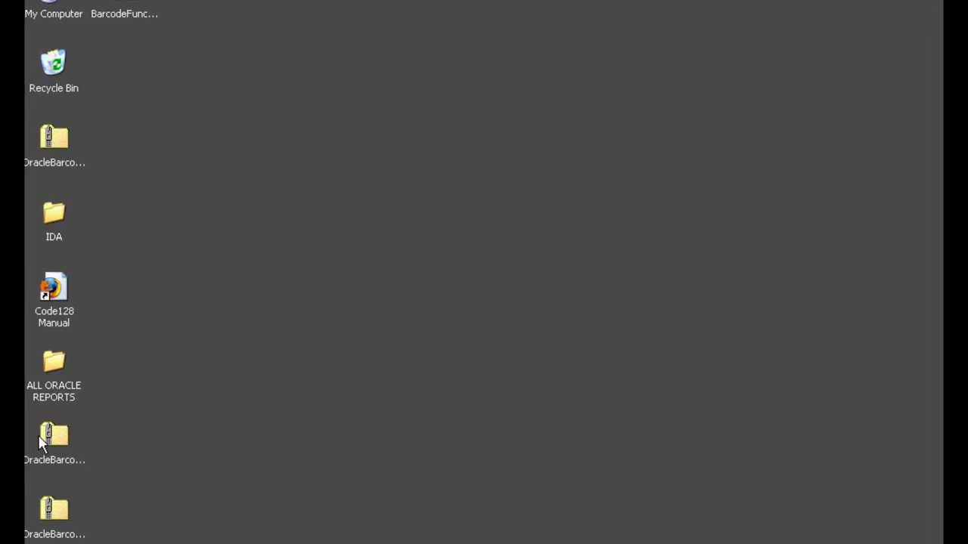
Extract OracleBarcode(2).zip from the desktop and show the extracted OracleBarcode(2) folder.
mouse_move(42, 442)
left_mouse_down()
mouse_move(365, 210)
mouse_move(287, 214)
left_mouse_up()
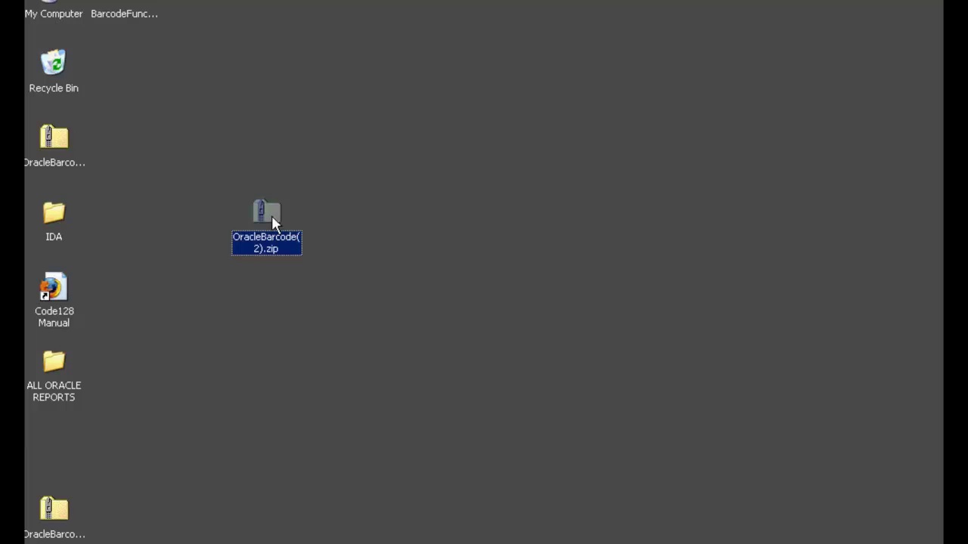
right_click(273, 218)
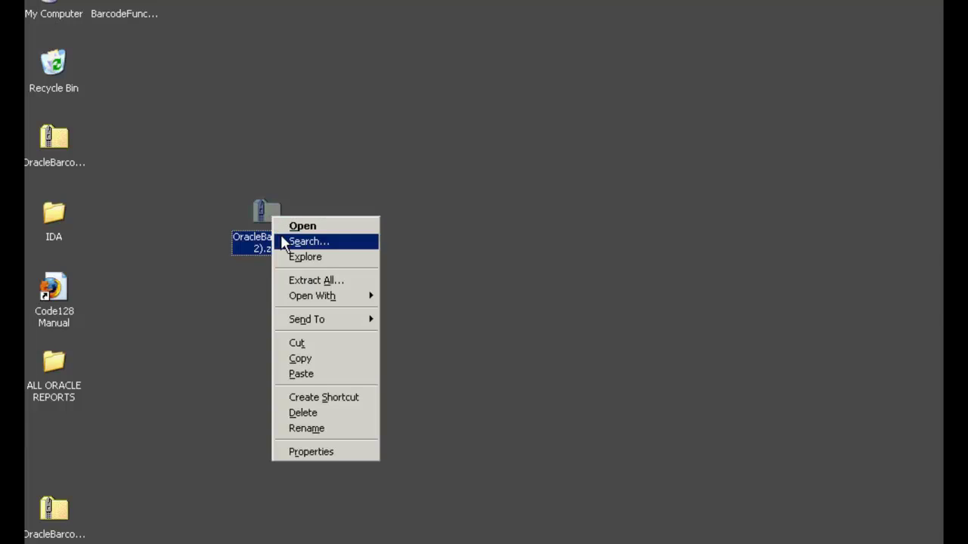
left_click(306, 281)
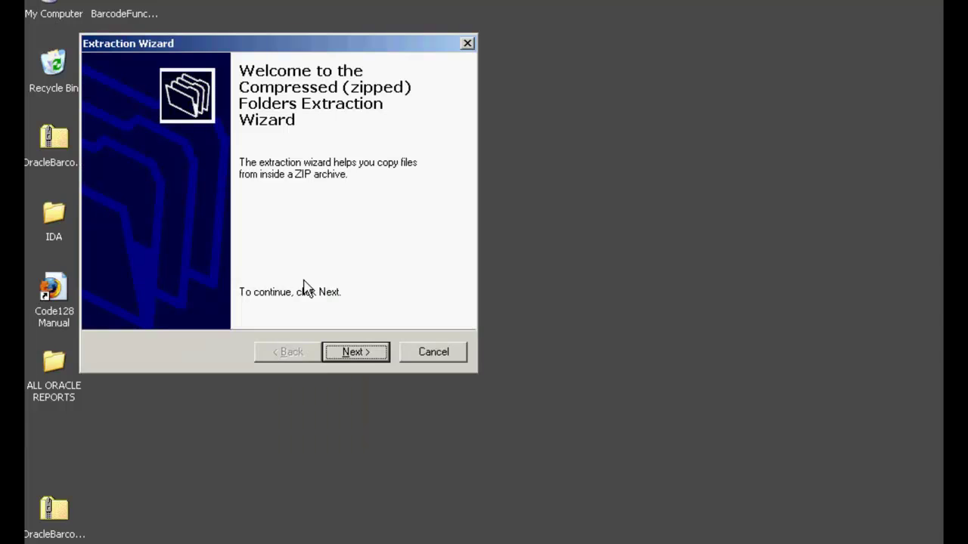
left_click(358, 363)
left_click(358, 362)
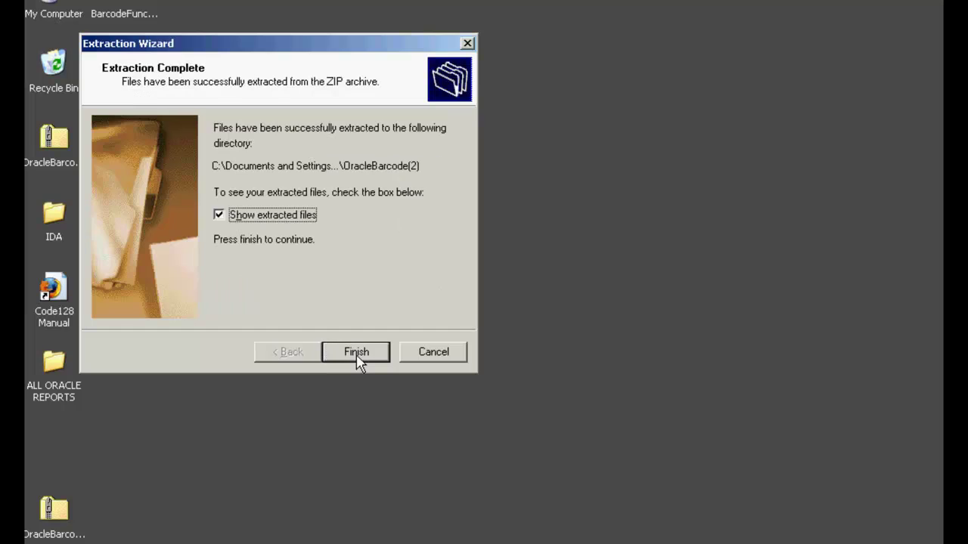
left_click(358, 362)
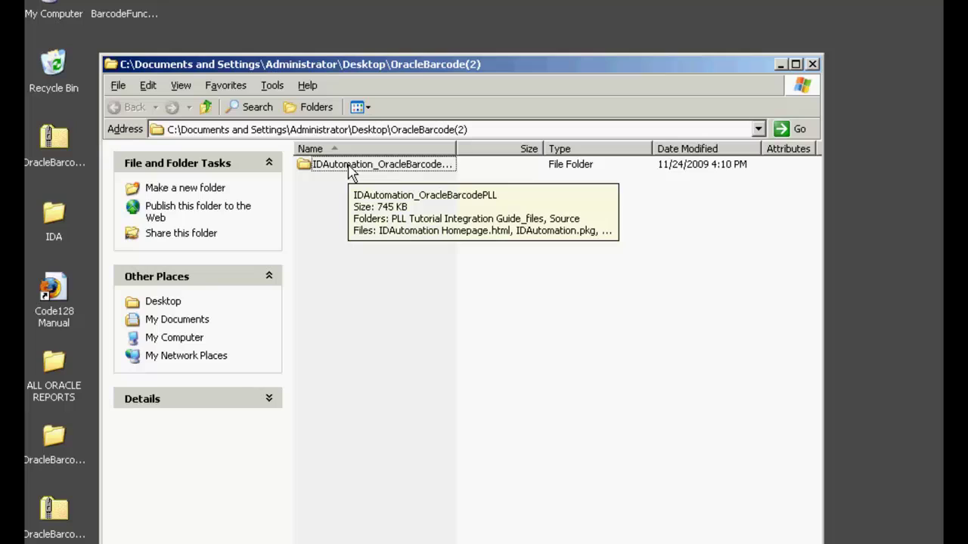
Inspect IDAutomation_OracleBarcodePLL, comparing IDAutomation.pll with IDAutomation_Universal.pll, then close the window.
double_click(350, 172)
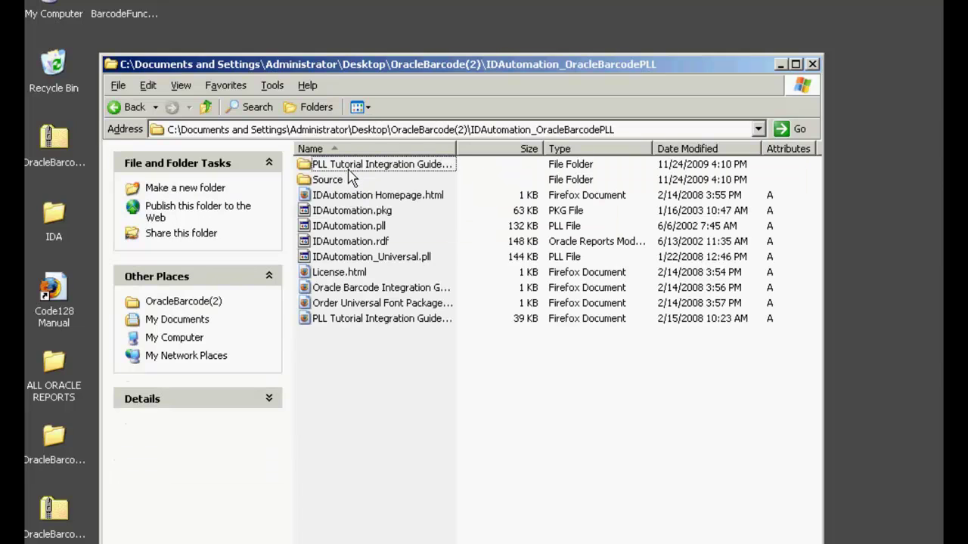
left_click(348, 227)
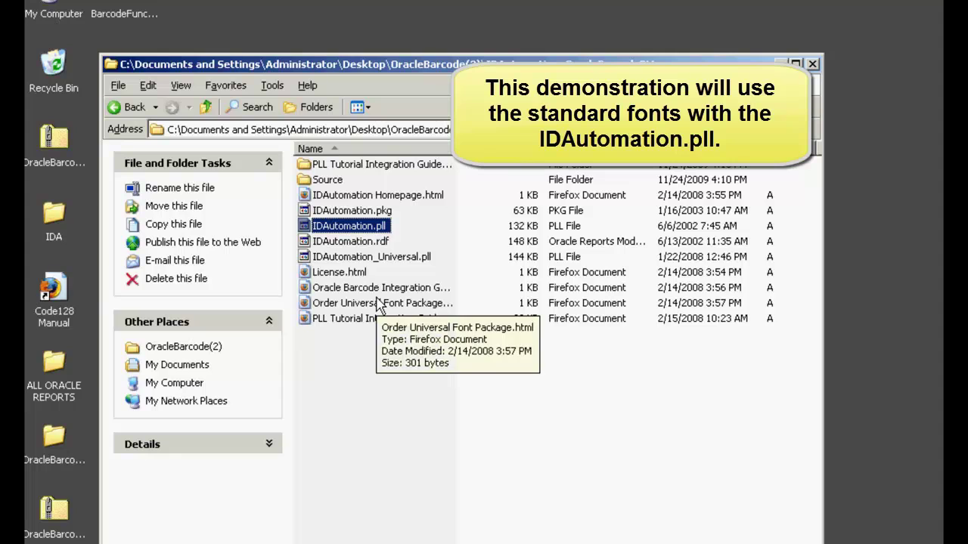
left_click(350, 259)
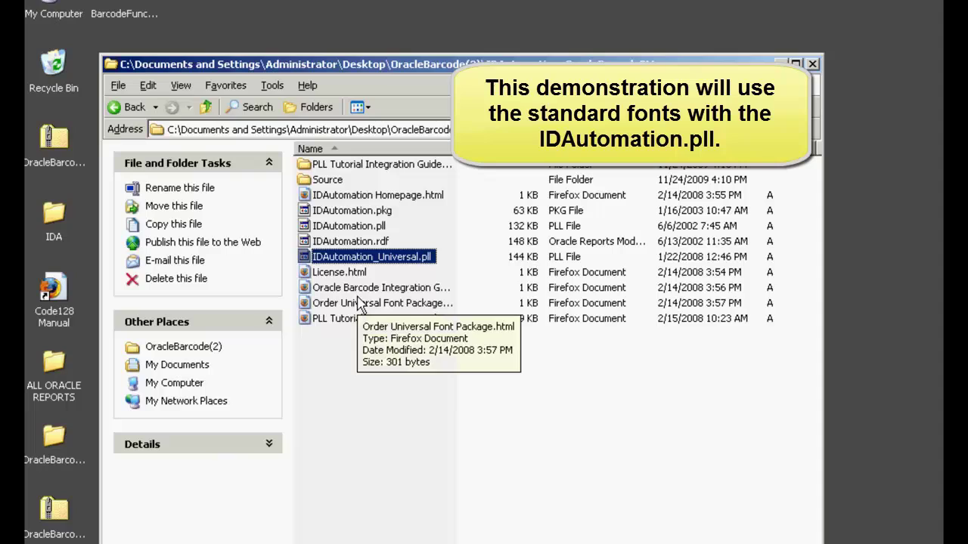
left_click(339, 227)
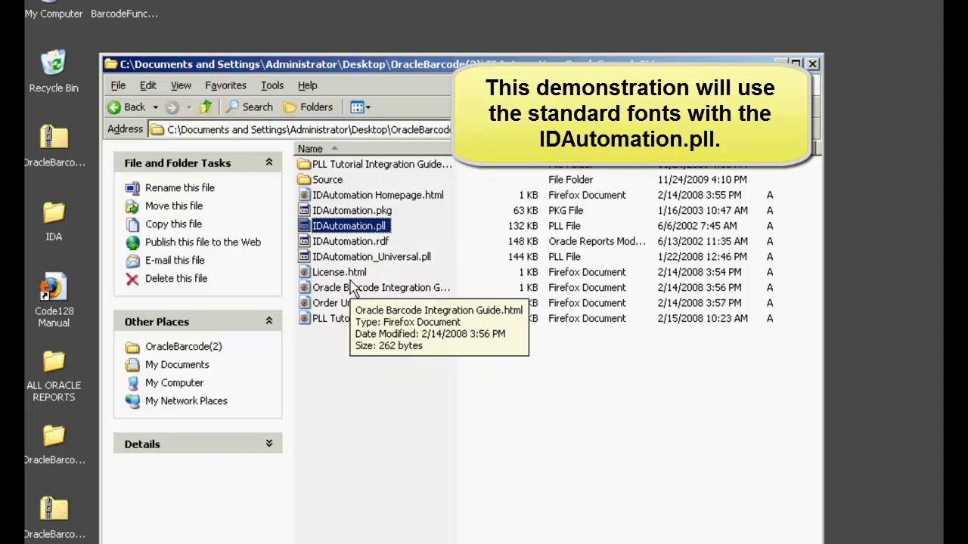
left_click(812, 65)
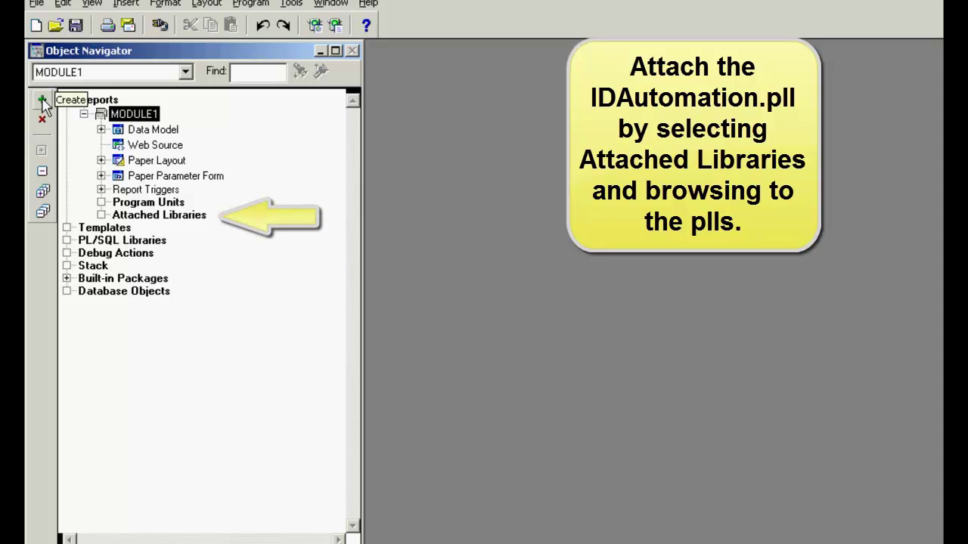
Attach IDAutomation.pll from Desktop > OracleBarcode(2) > IDAutomation_OracleBarcodePLL, keeping its full path.
left_click(112, 216)
left_click(42, 99)
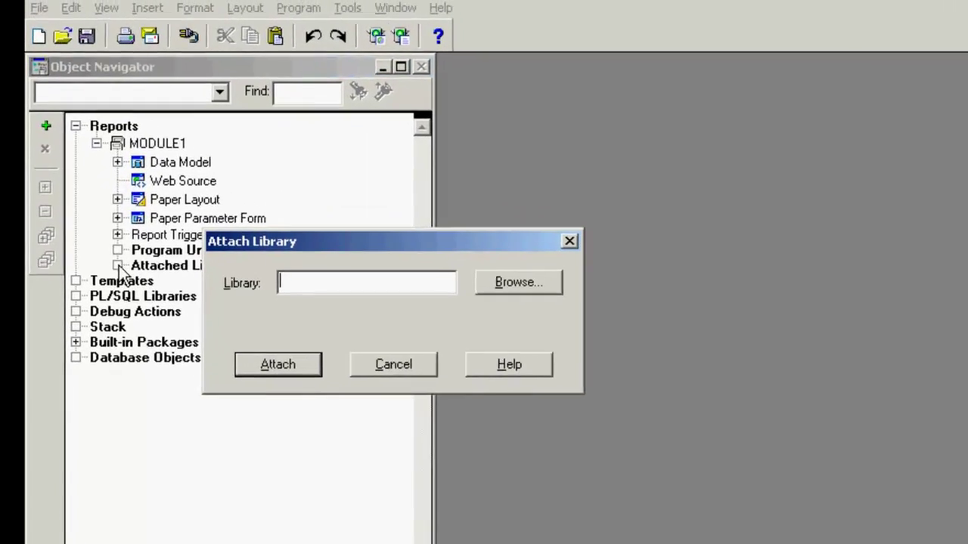
left_click(575, 338)
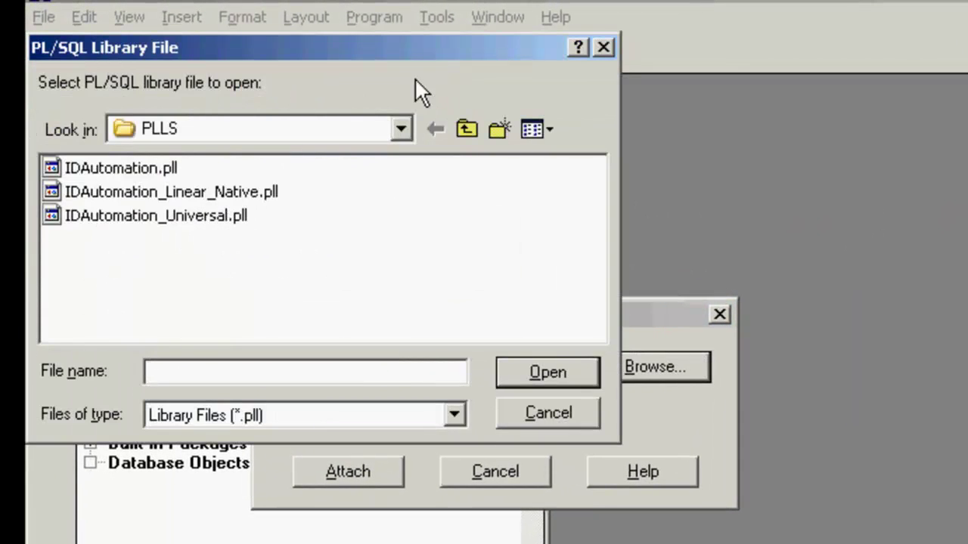
left_click(404, 130)
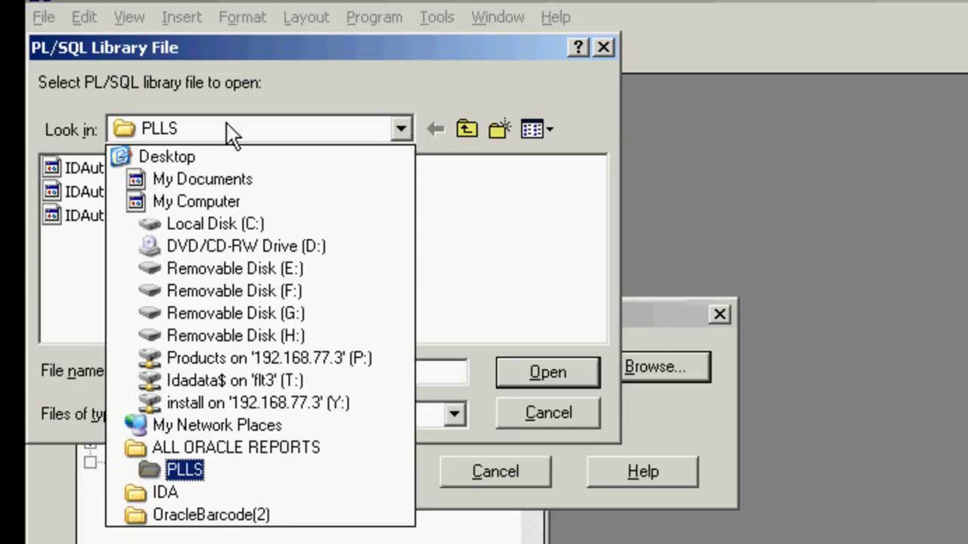
left_click(181, 160)
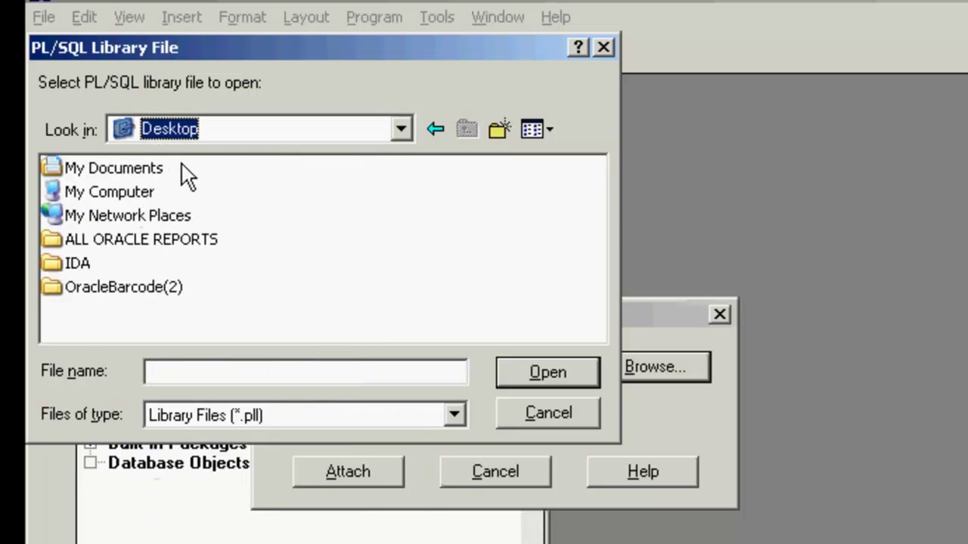
double_click(143, 287)
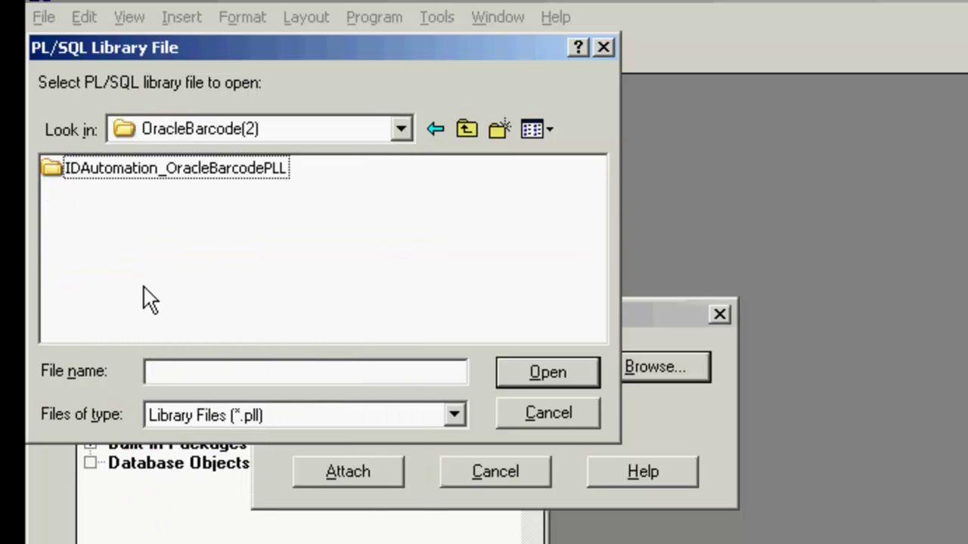
double_click(142, 171)
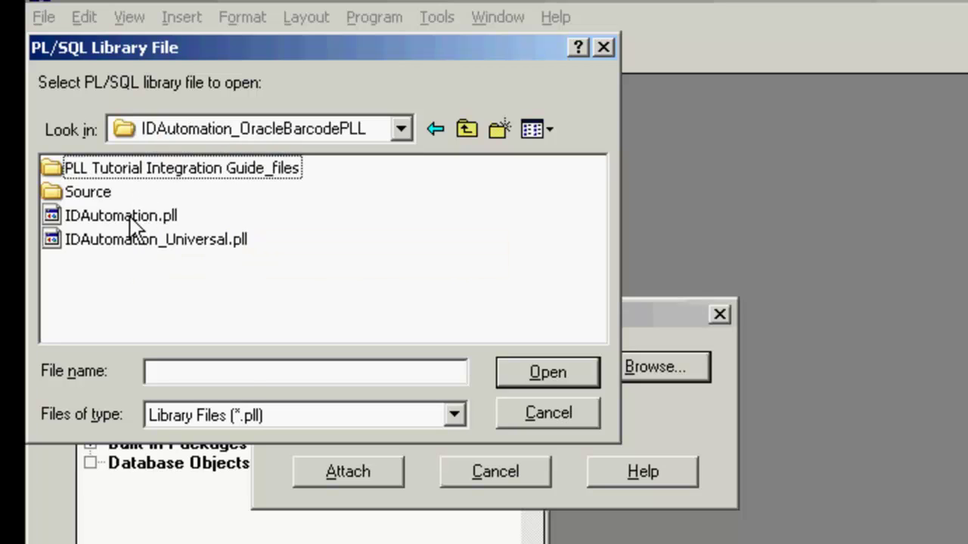
left_click(130, 218)
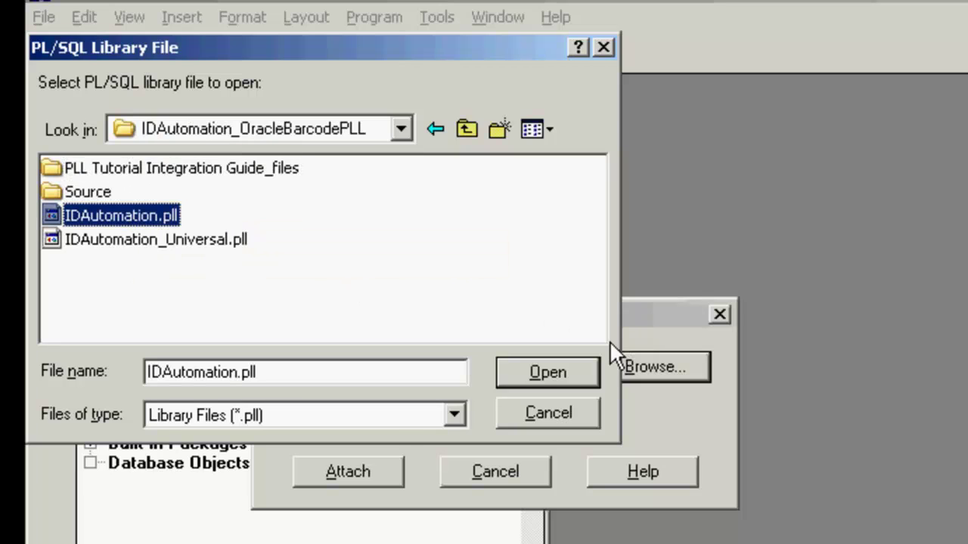
left_click(576, 376)
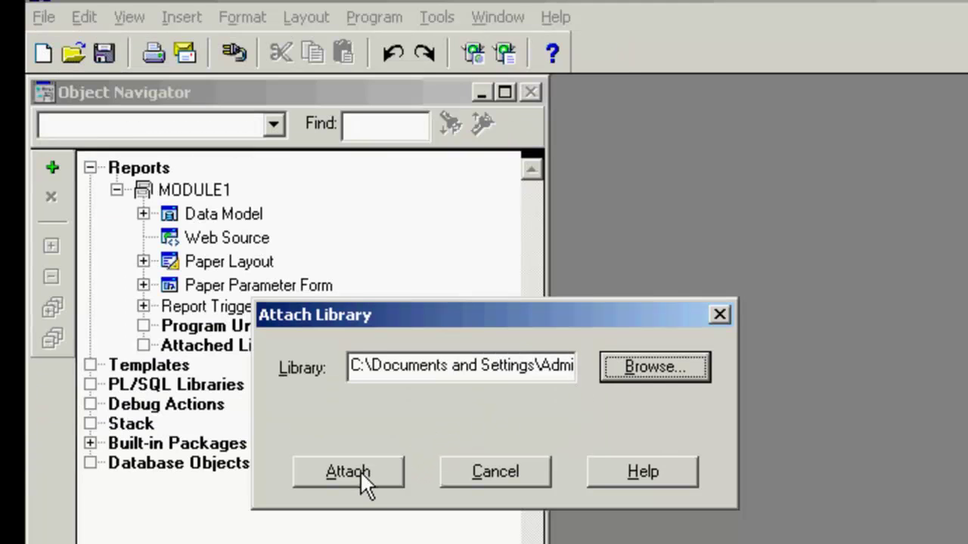
left_click(360, 472)
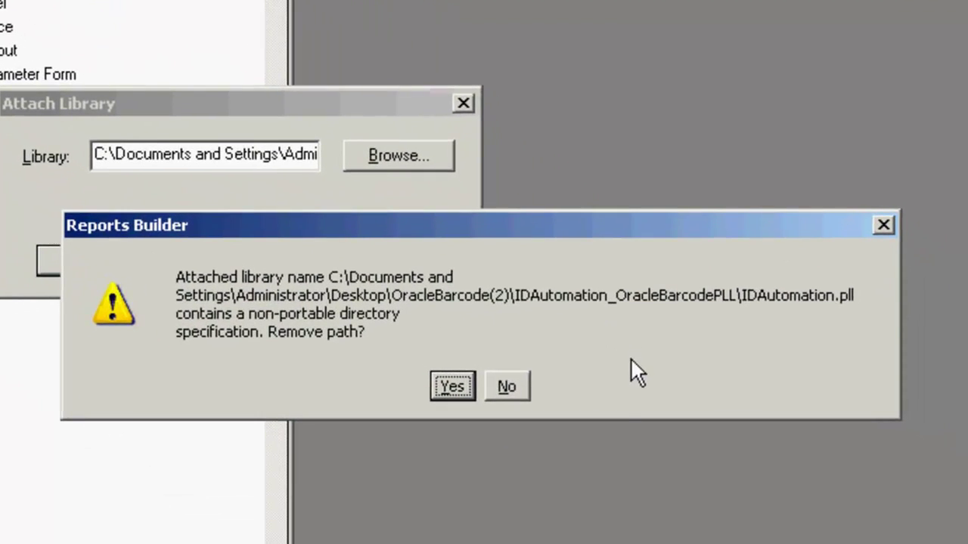
left_click(506, 388)
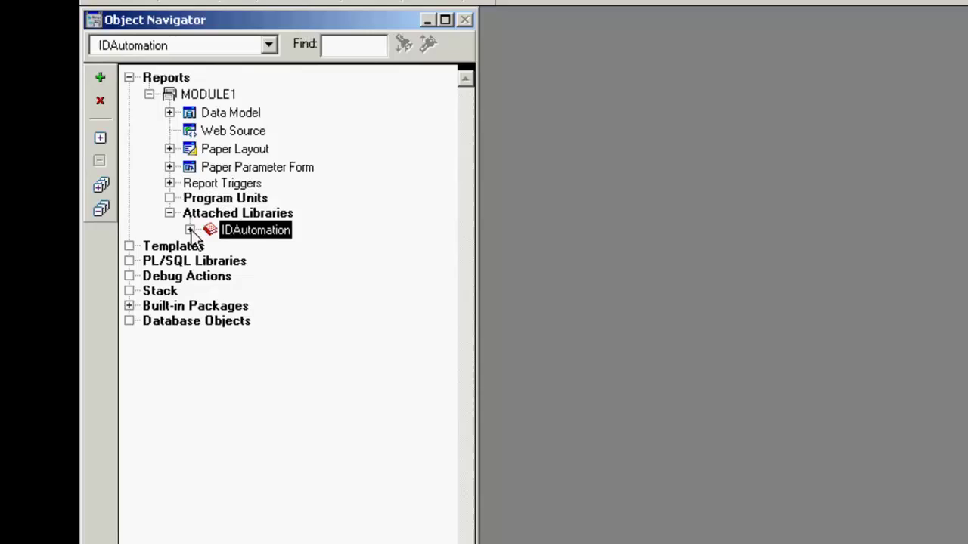
Expand IDAutomation's package spec and review the CODE128, CODE128A, CODE128B and CODE128C functions.
left_click(162, 235)
left_click(215, 246)
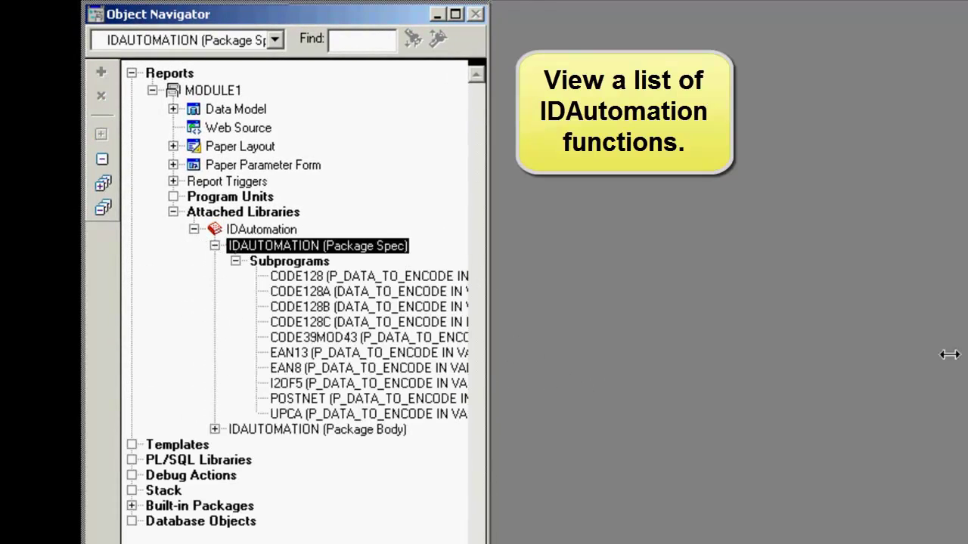
left_click_drag(797, 363, 793, 360)
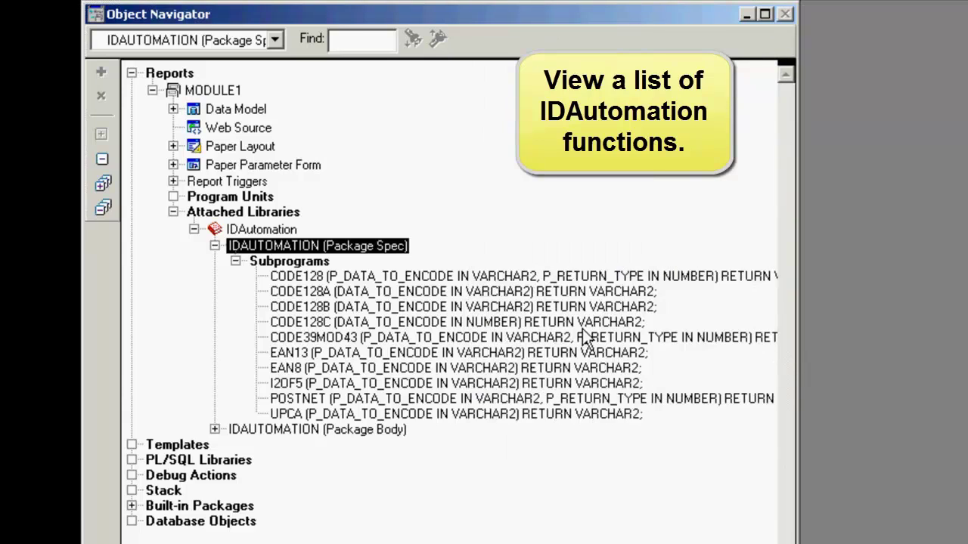
left_click(320, 278)
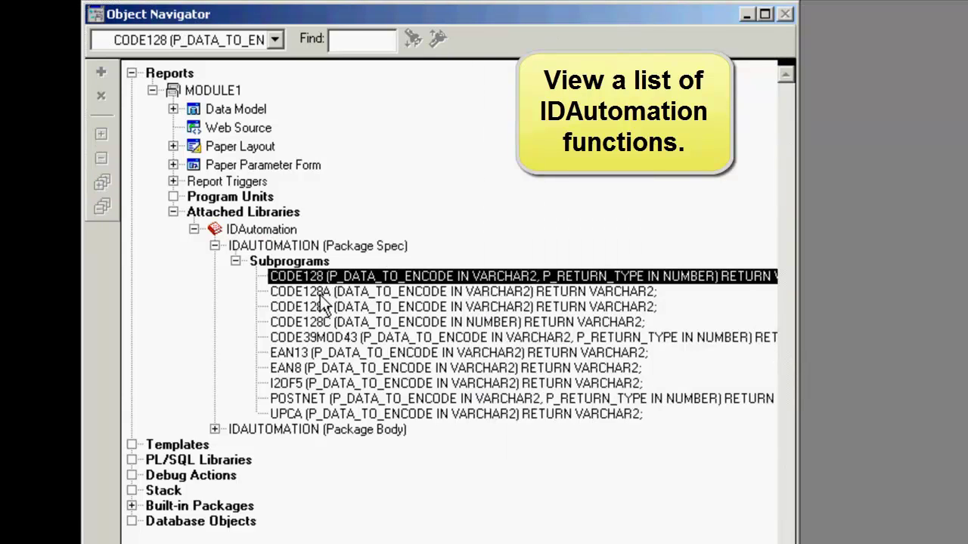
left_click(323, 291)
left_click(325, 309)
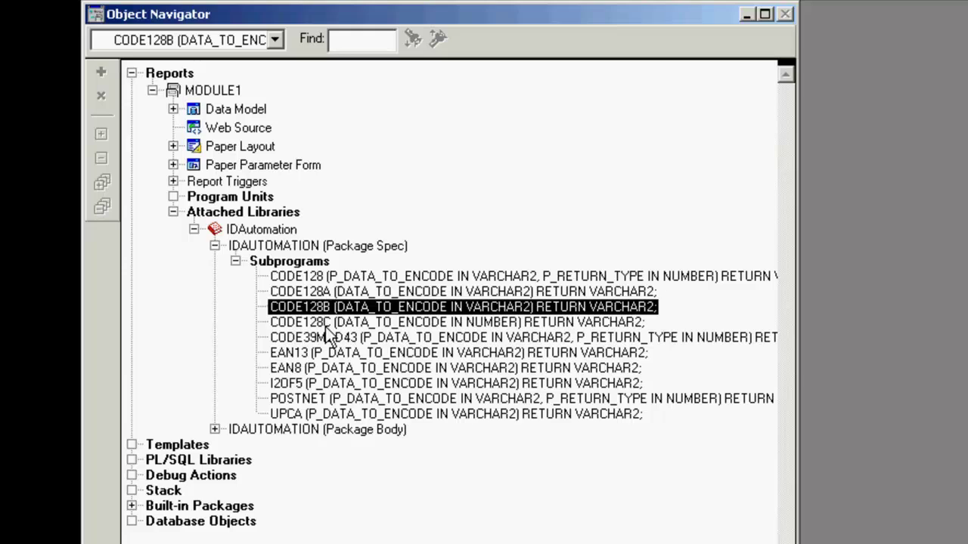
left_click(326, 325)
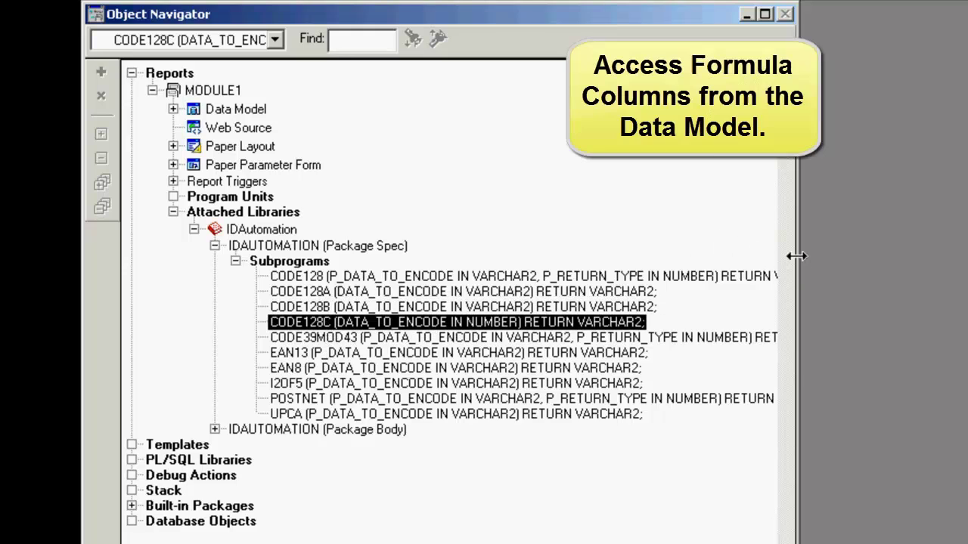
Narrow the Object Navigator, expand Data Model, and open the Report Editor from Formula Columns.
left_click_drag(794, 257, 437, 257)
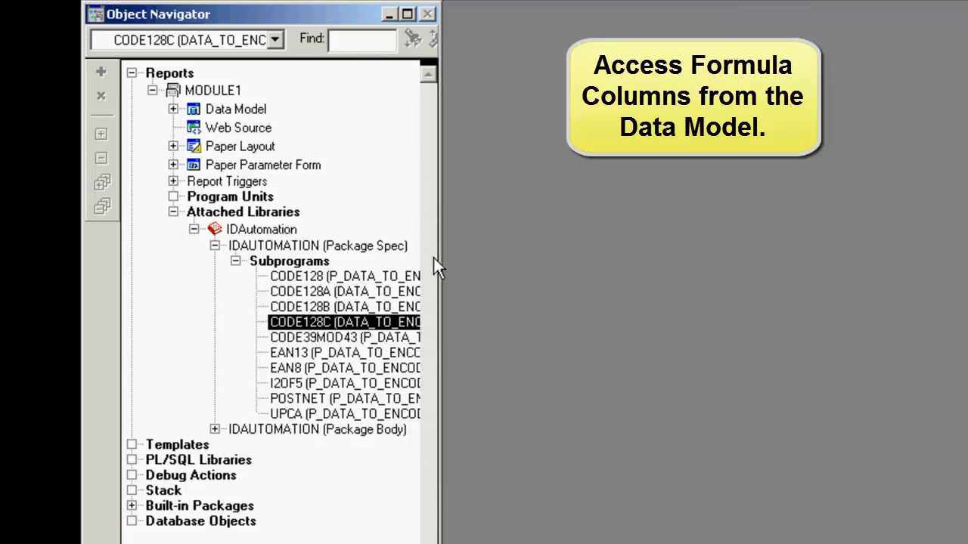
left_click(220, 110)
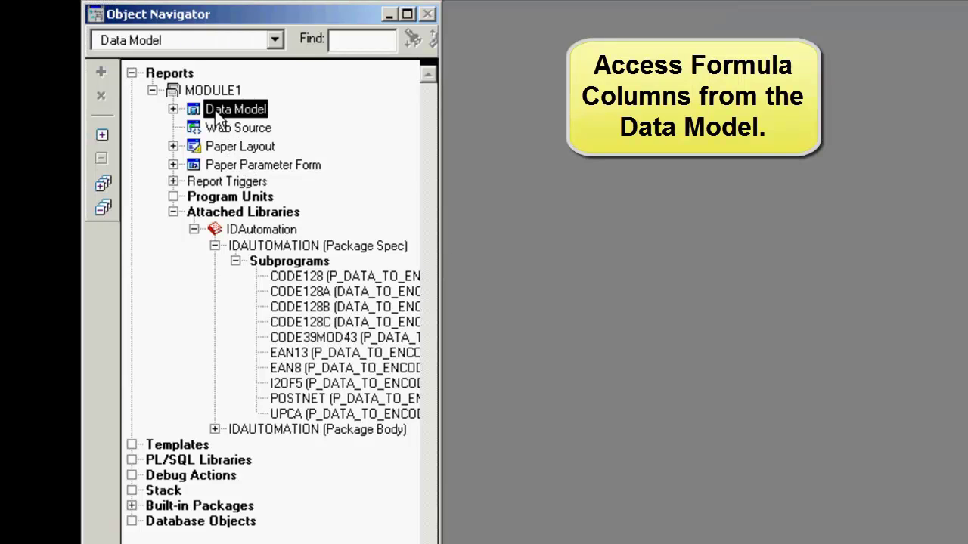
left_click(173, 109)
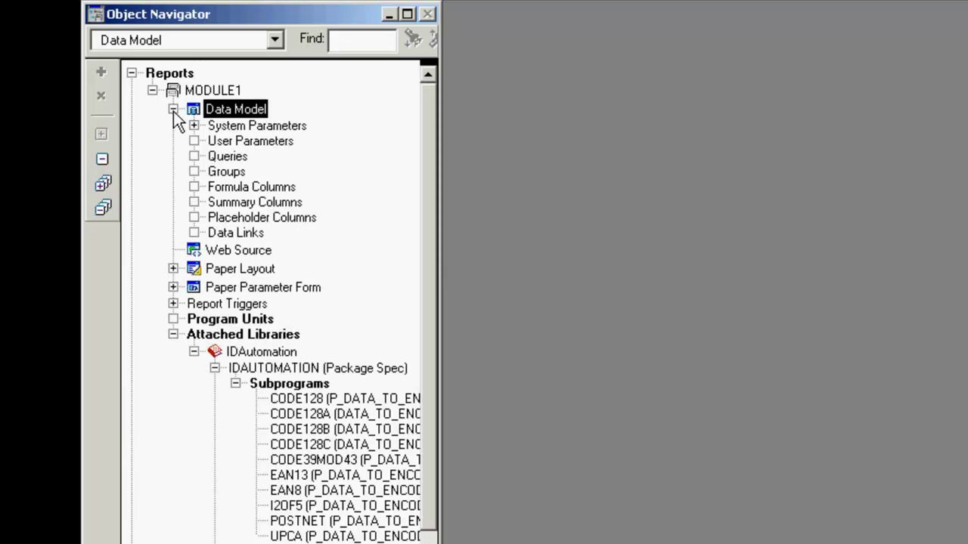
left_click(227, 187)
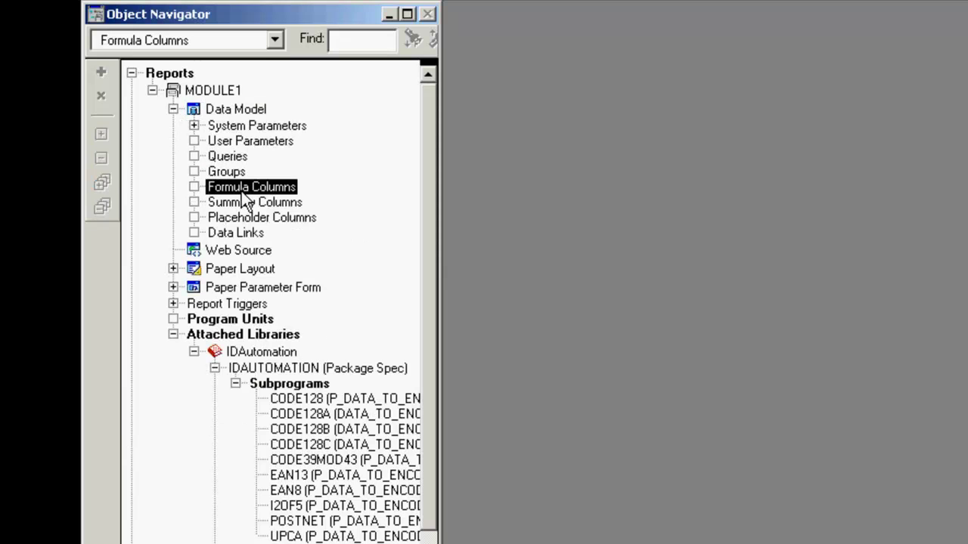
right_click(241, 192)
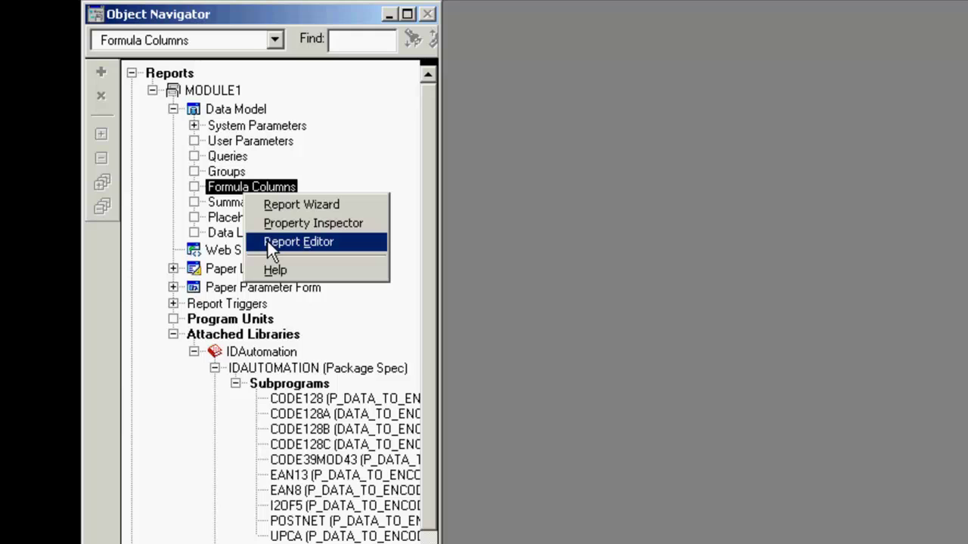
left_click(268, 244)
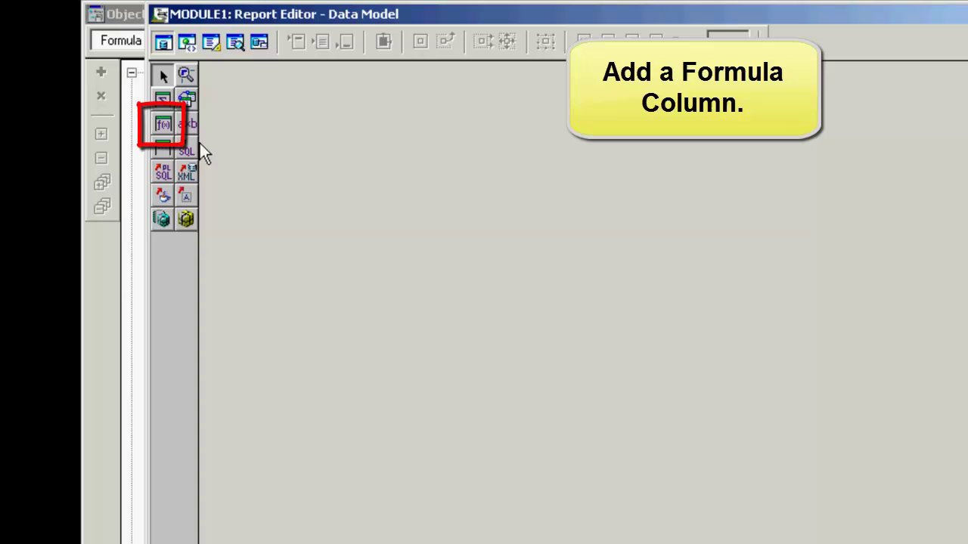
Draw formula column CF_1 on the Data Model canvas with the Formula Column tool.
left_click(164, 126)
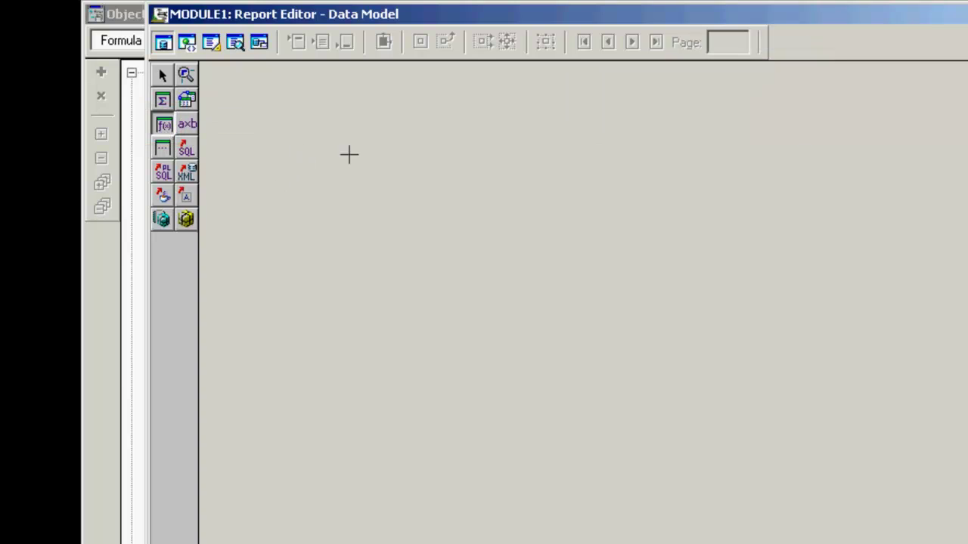
left_click_drag(350, 149, 528, 272)
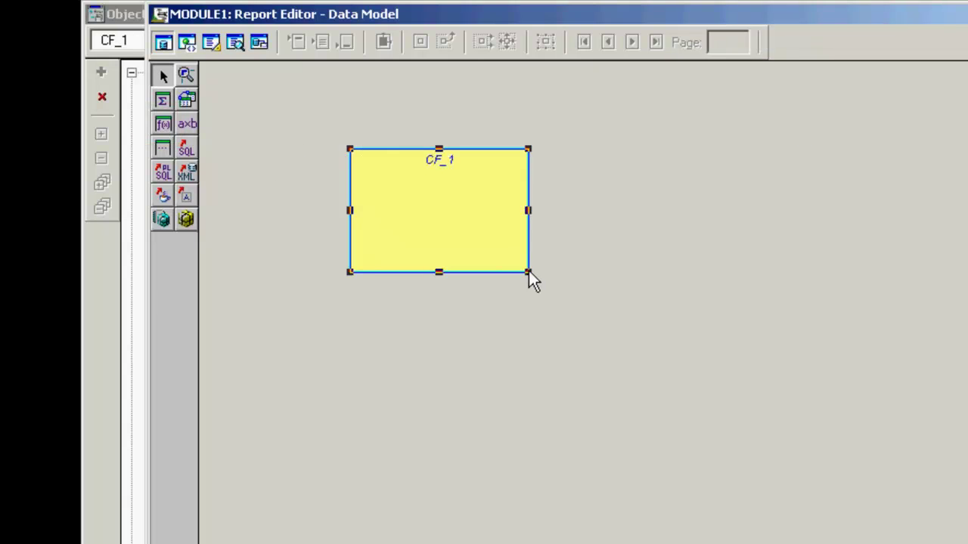
Rename the formula column to Code128 and set its datatype to Character, width 20.
right_click(437, 218)
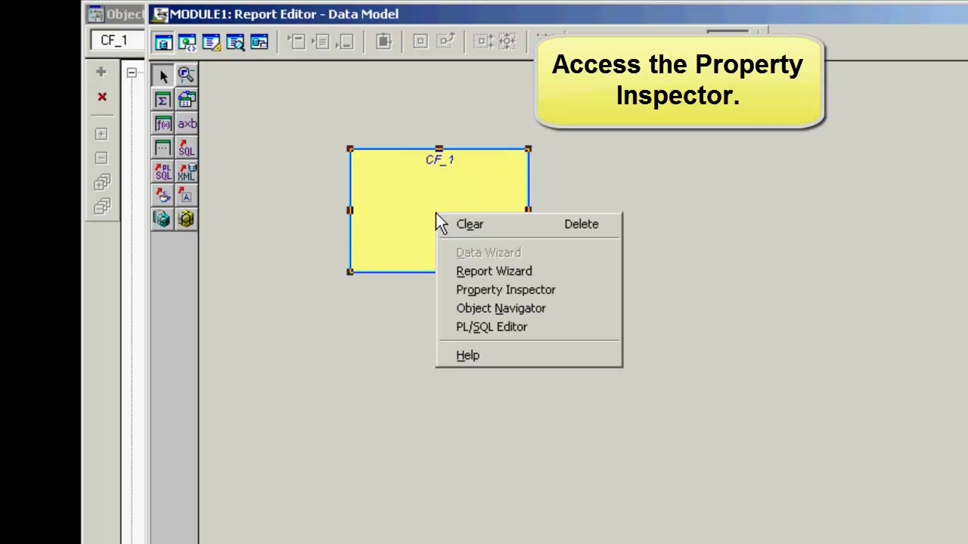
left_click(497, 291)
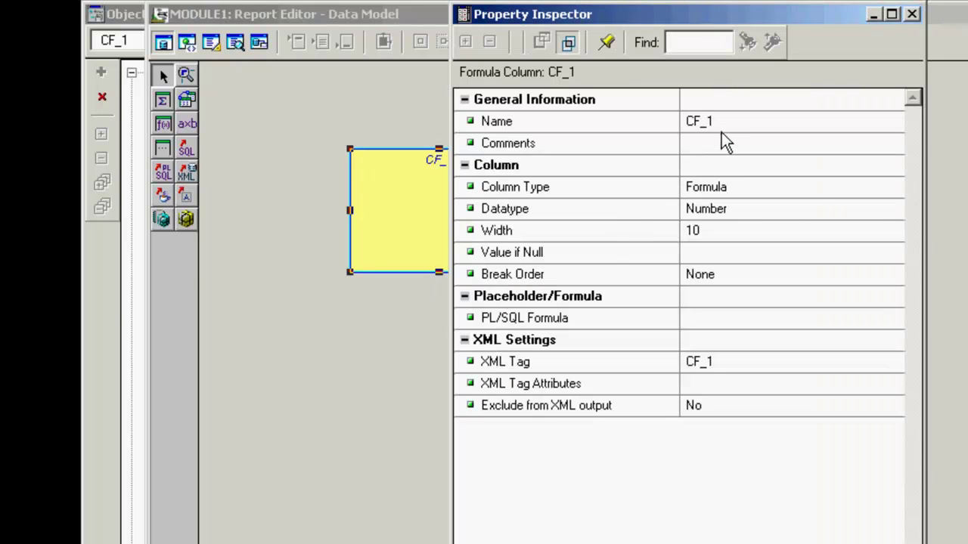
left_click(716, 119)
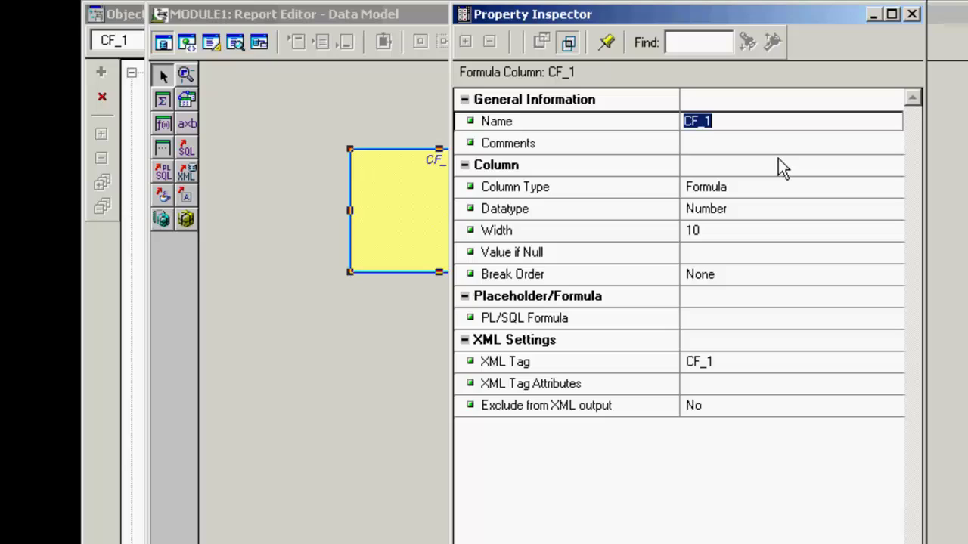
type("Code")
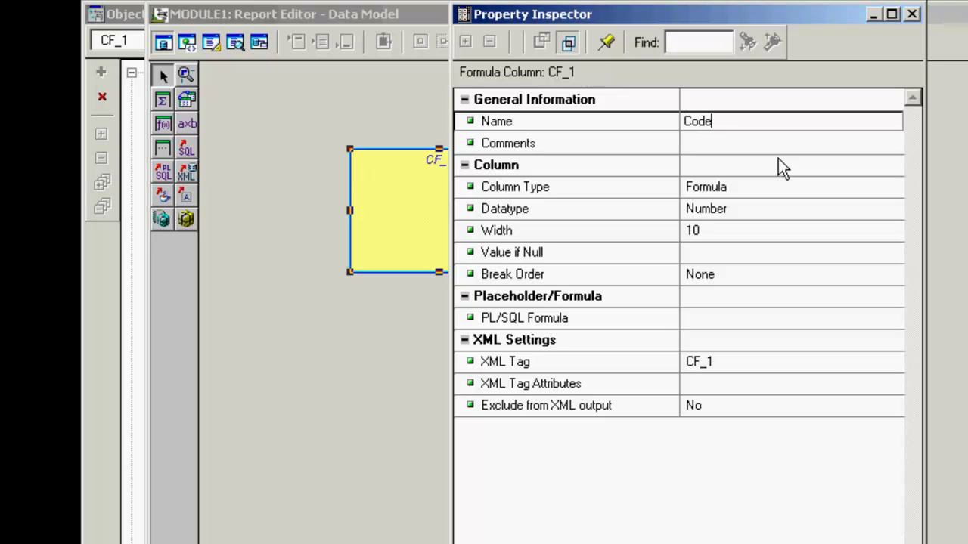
type("128")
left_click(768, 191)
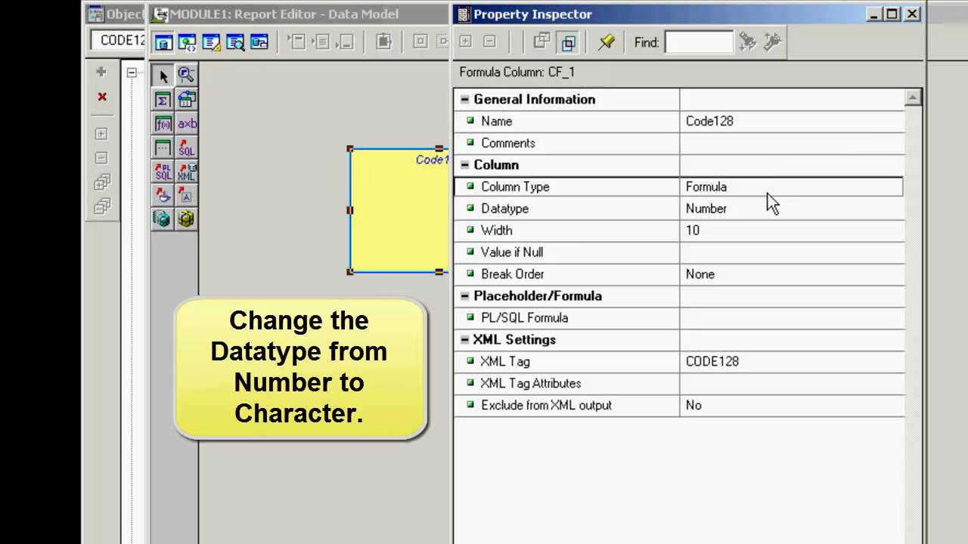
left_click(767, 212)
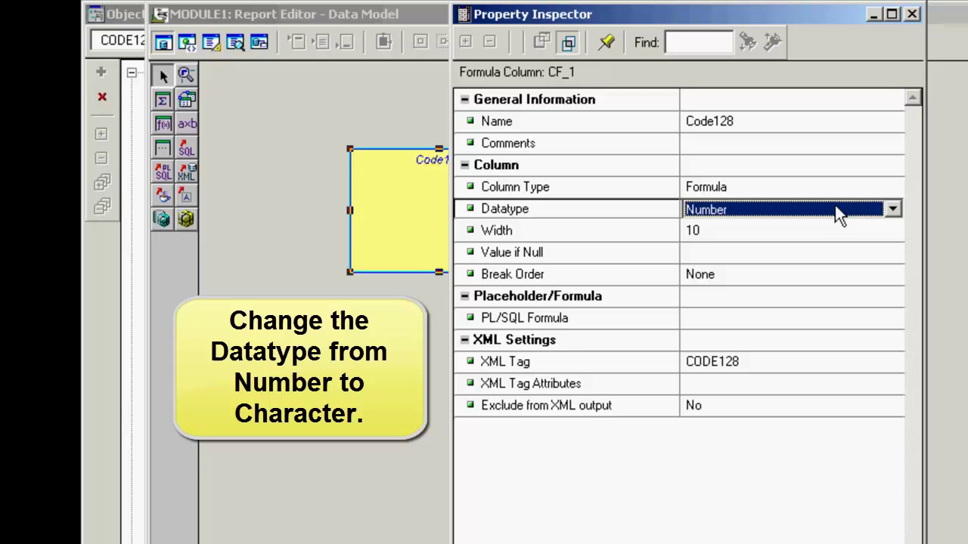
left_click(893, 210)
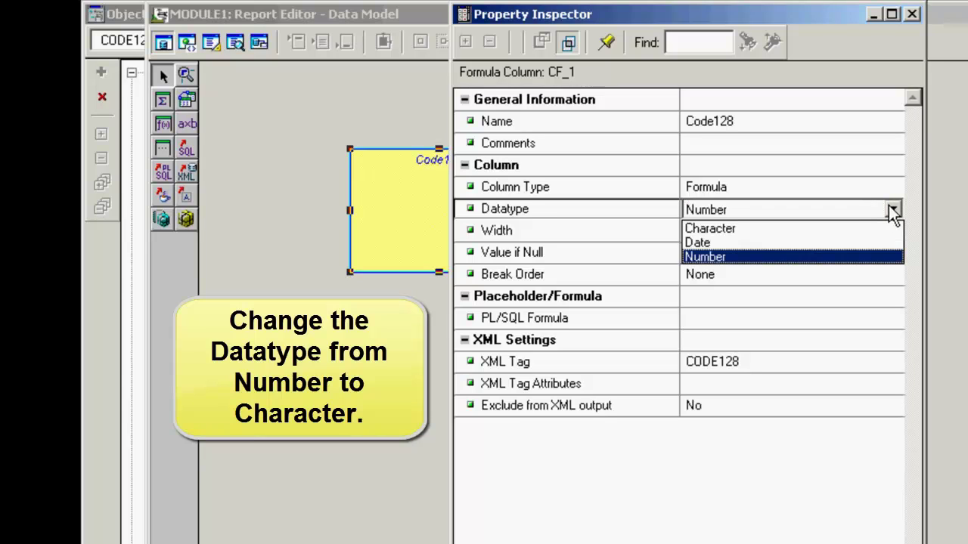
left_click(725, 229)
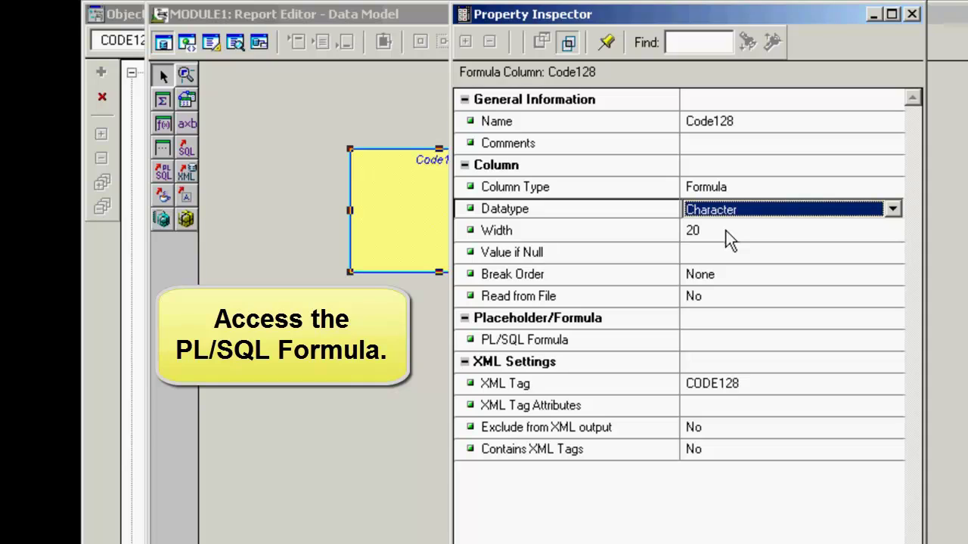
left_click(782, 340)
left_click(756, 342)
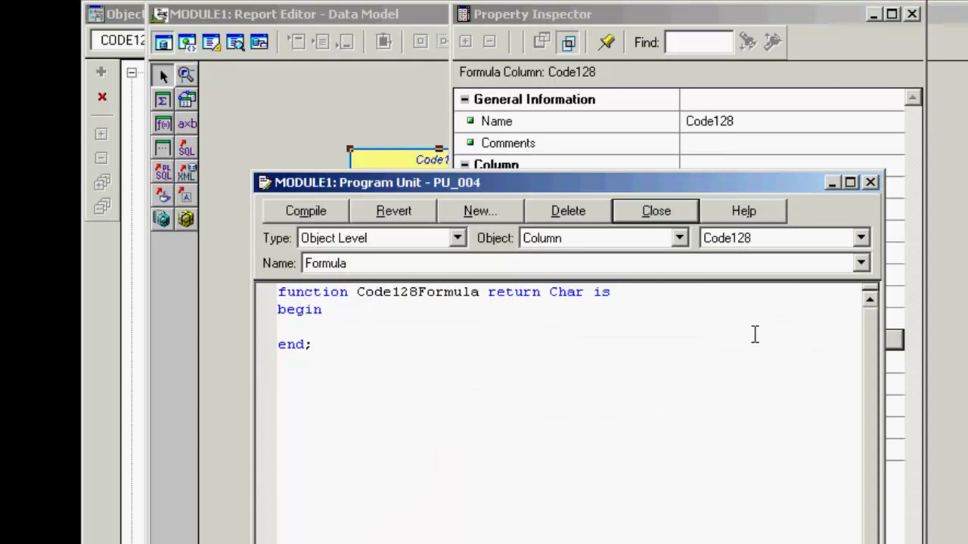
left_click_drag(585, 292, 549, 291)
type("v")
type("archar")
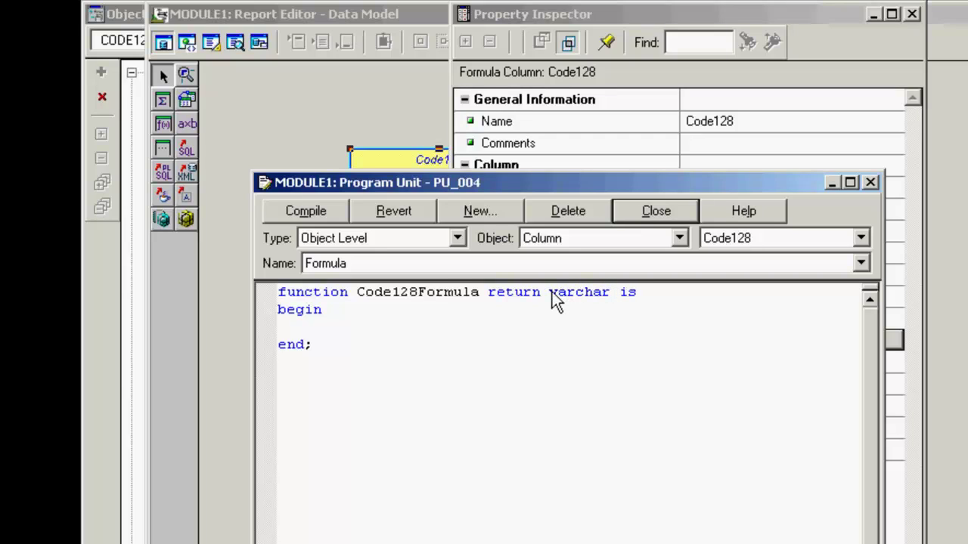
left_click(279, 325)
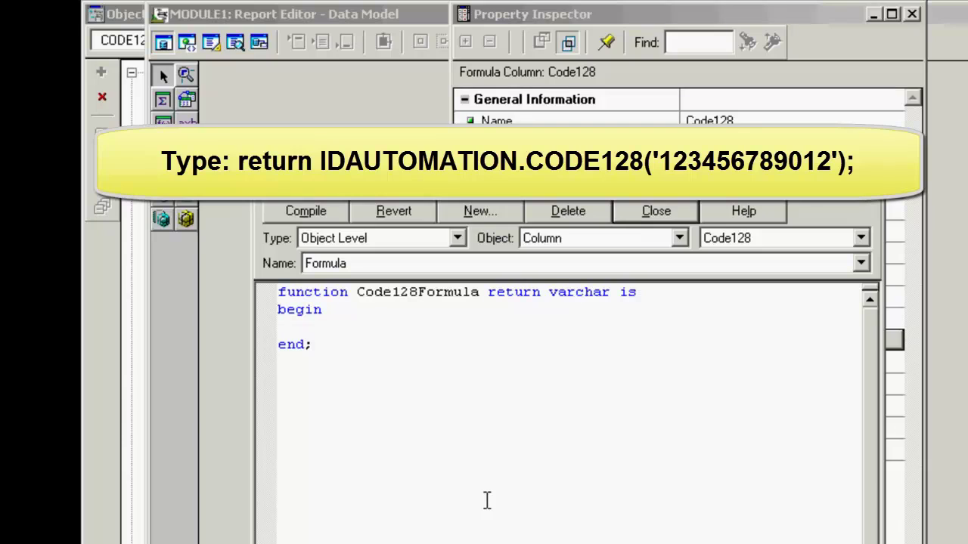
type("return")
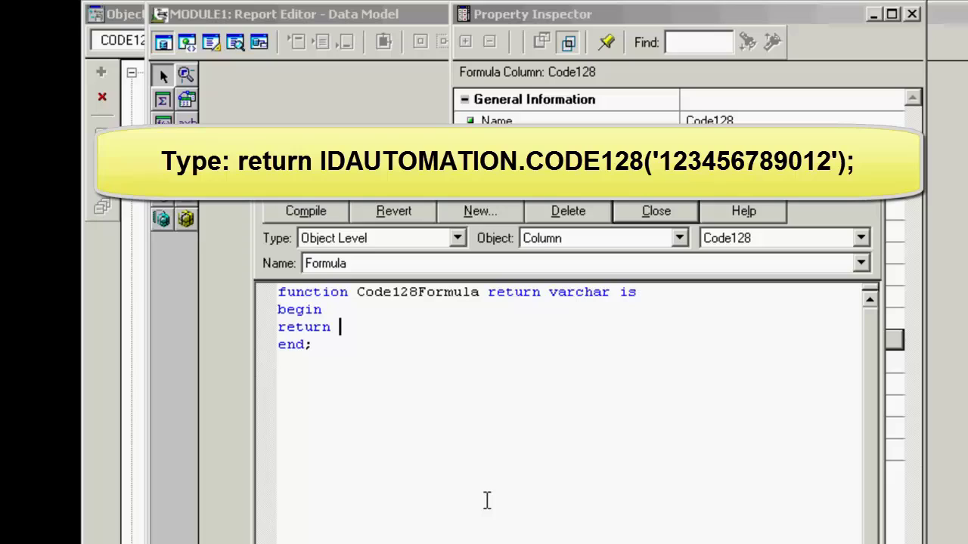
type(" IDAUT")
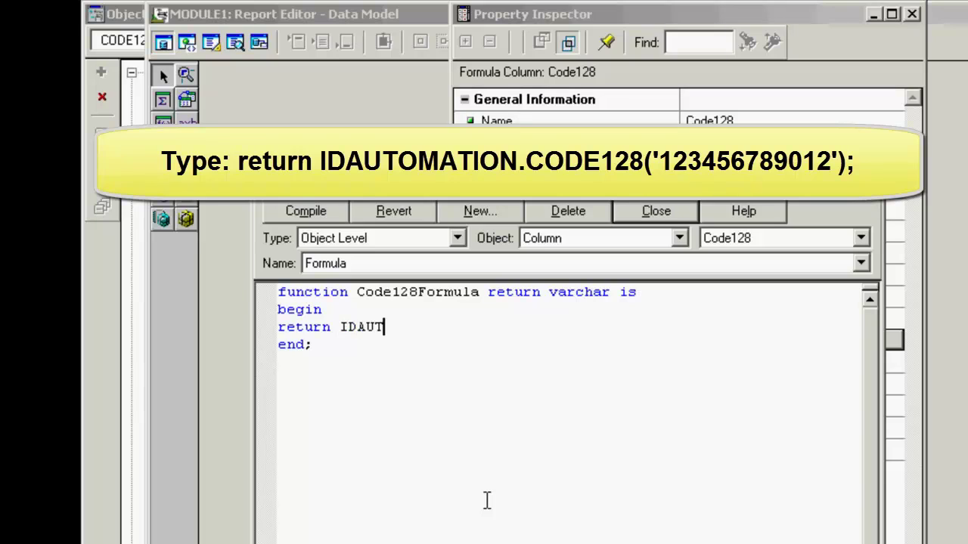
type("OMATION")
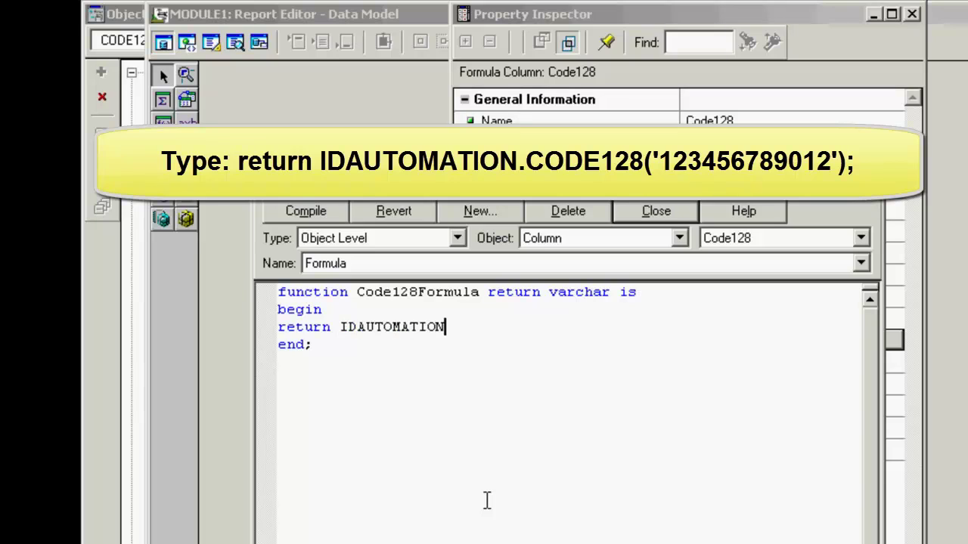
type(".CO")
type("DE128")
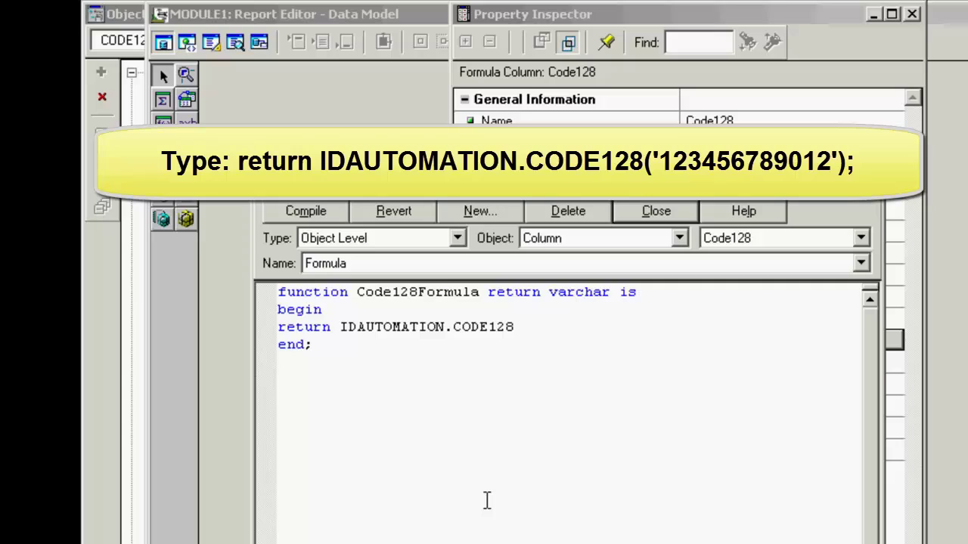
type("('1")
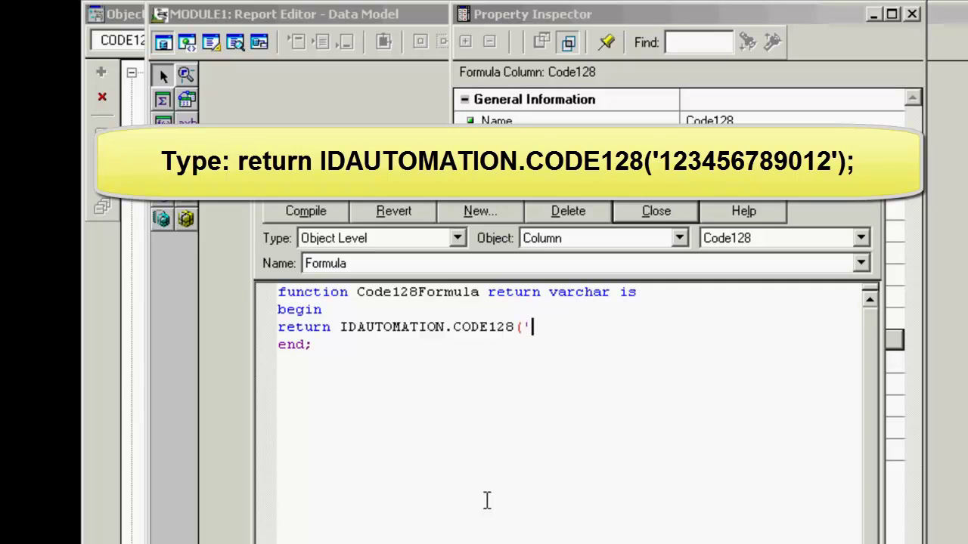
type("23456")
type("78901")
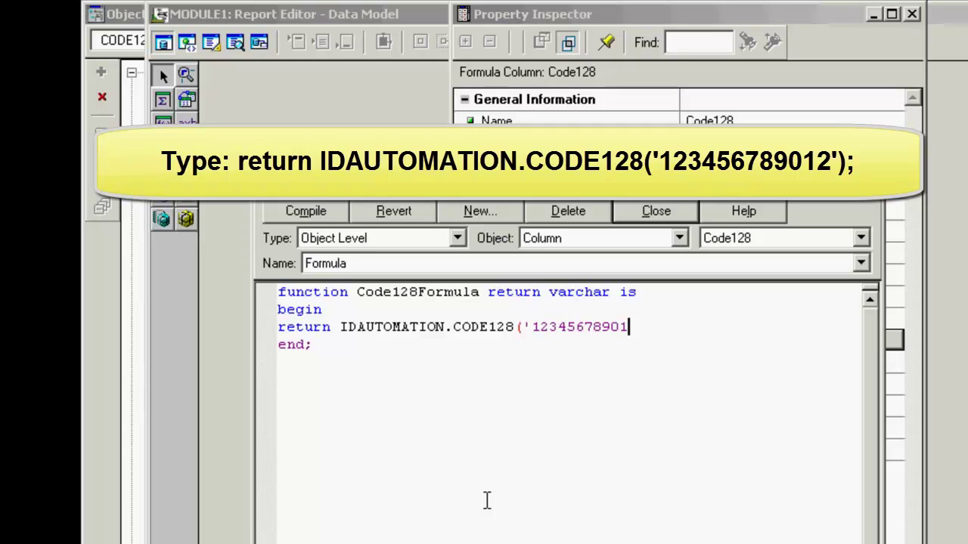
type("2');")
left_click(350, 401)
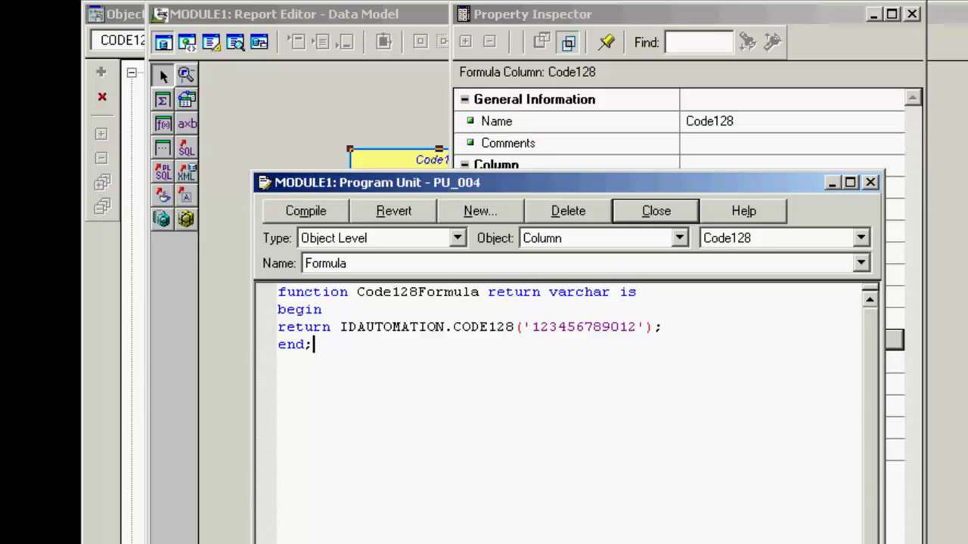
left_click_drag(579, 541, 577, 489)
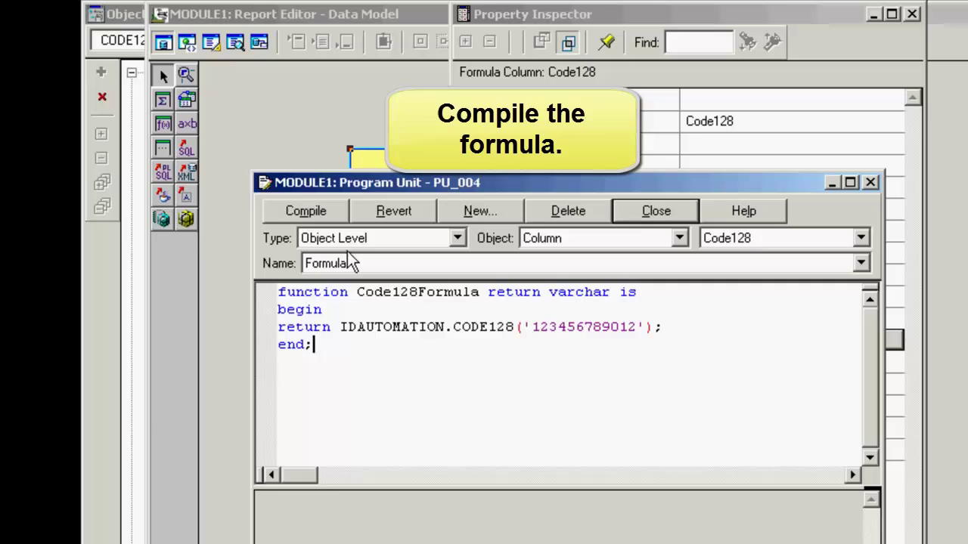
Compile the Code128 formula successfully, close its editor and return to the Report Editor.
left_click(311, 214)
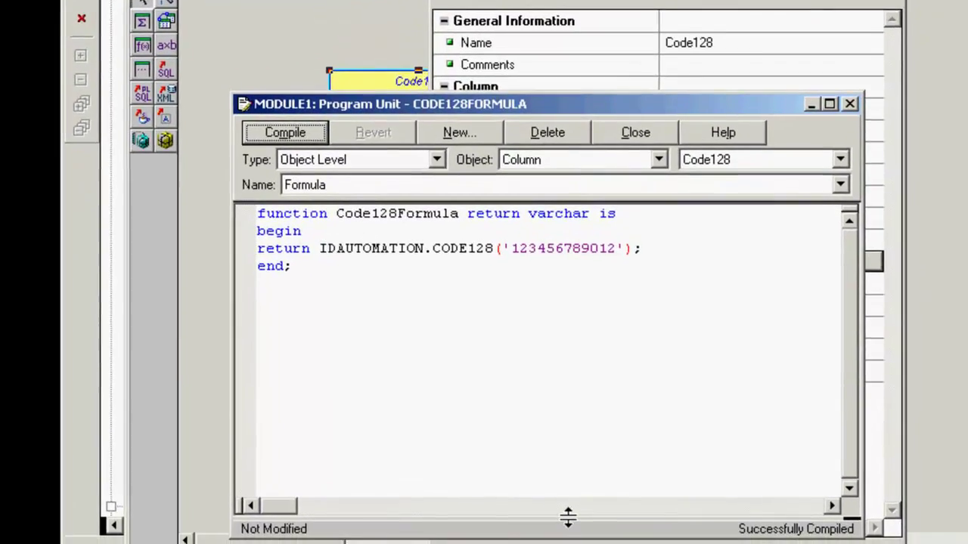
left_click_drag(563, 492, 551, 380)
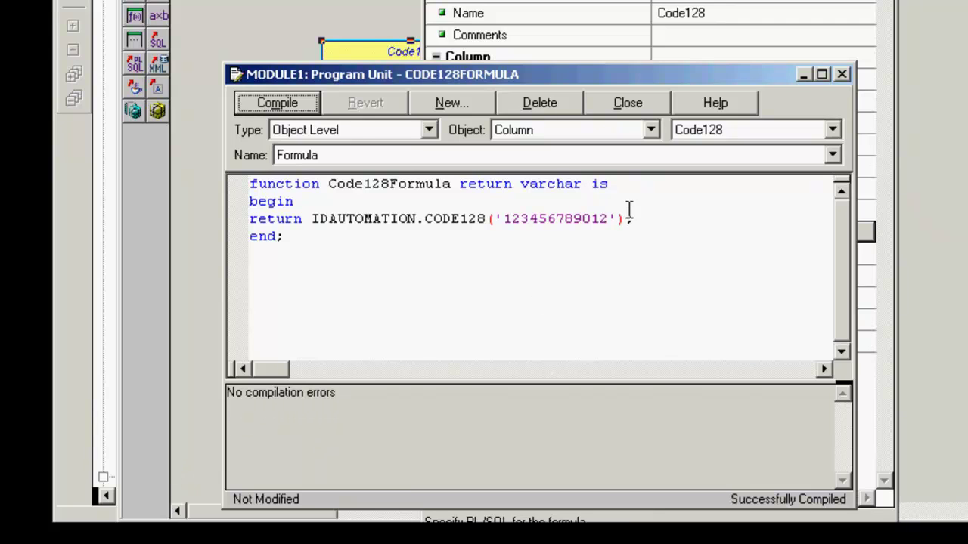
left_click(627, 103)
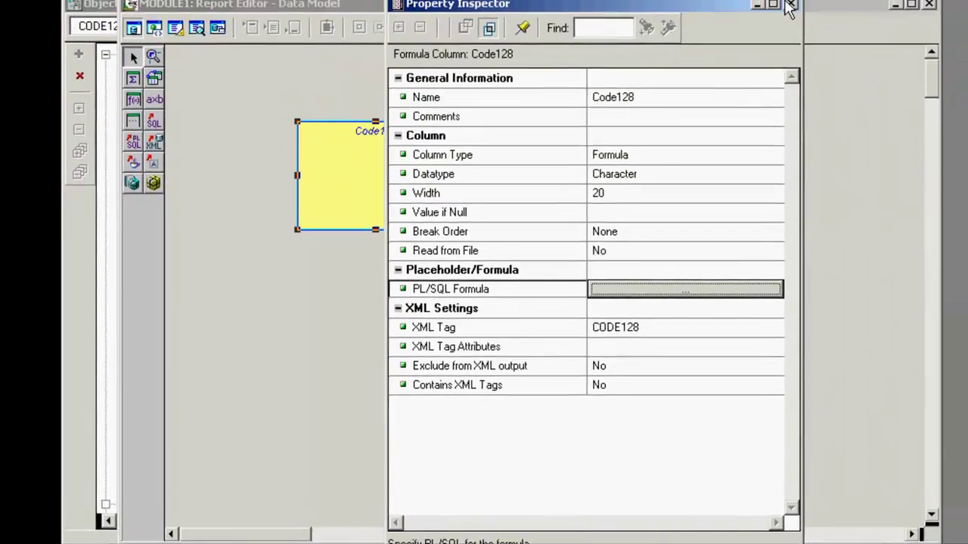
left_click(745, 51)
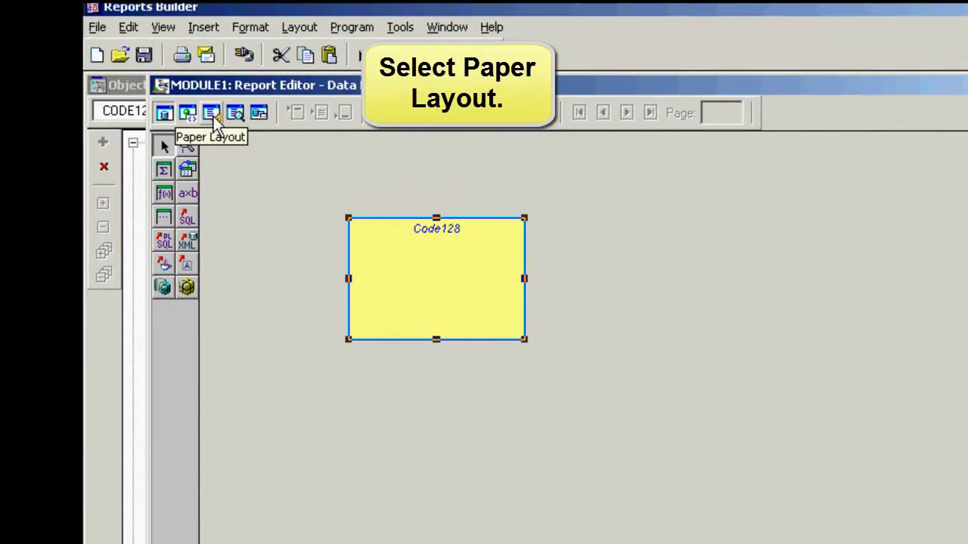
On the Paper Layout, draw a new field rectangle near the page's top left.
left_click(211, 114)
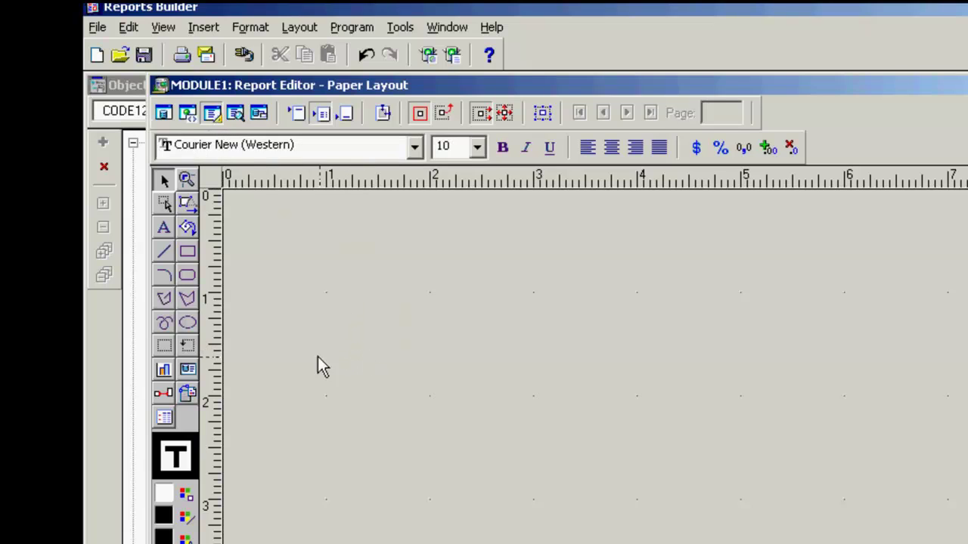
left_click(189, 370)
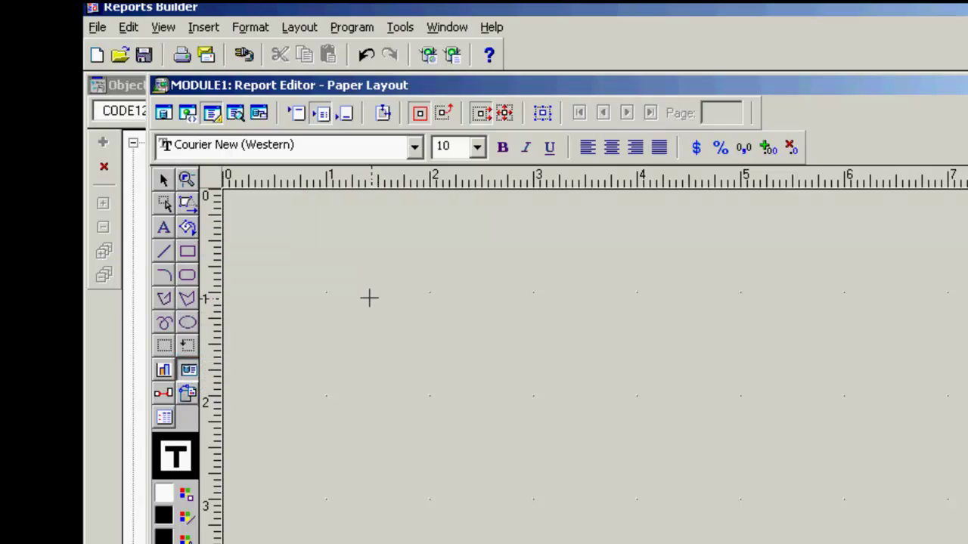
left_click_drag(366, 293, 566, 389)
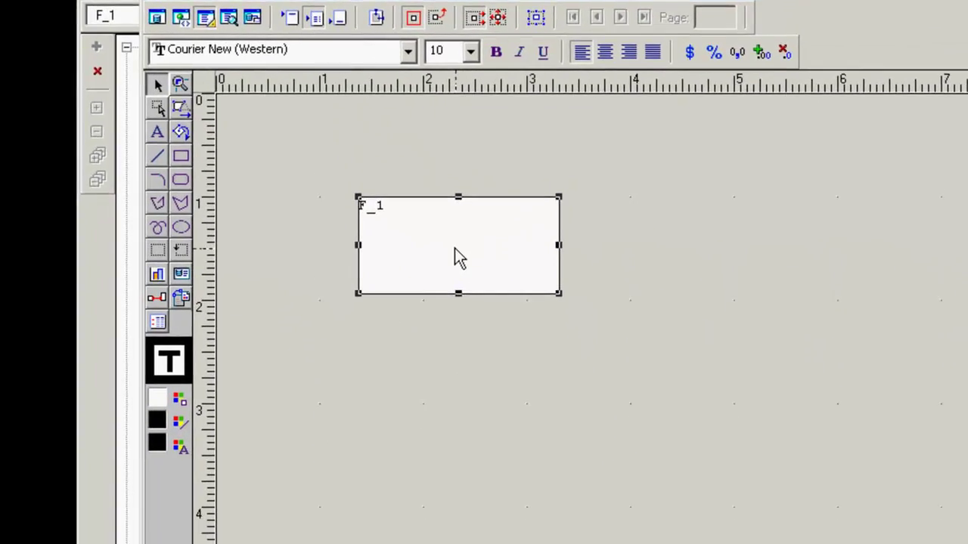
Set field F_1's Source property to the Code128 formula column in the Property Inspector.
right_click(459, 320)
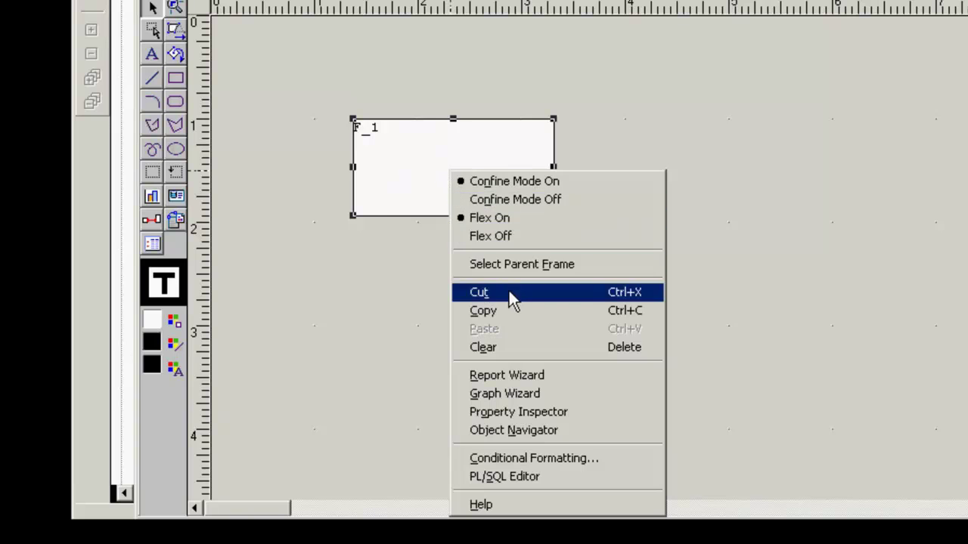
left_click(510, 411)
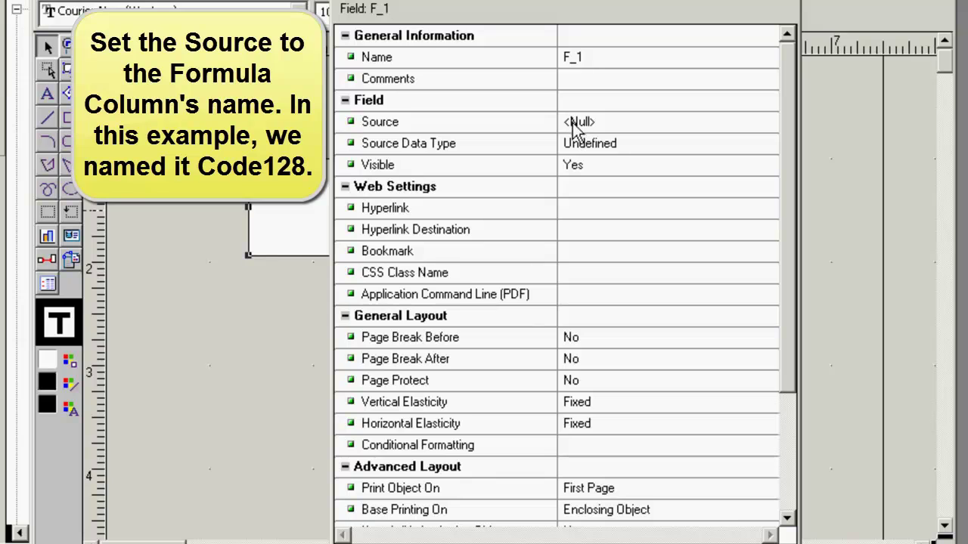
left_click(691, 130)
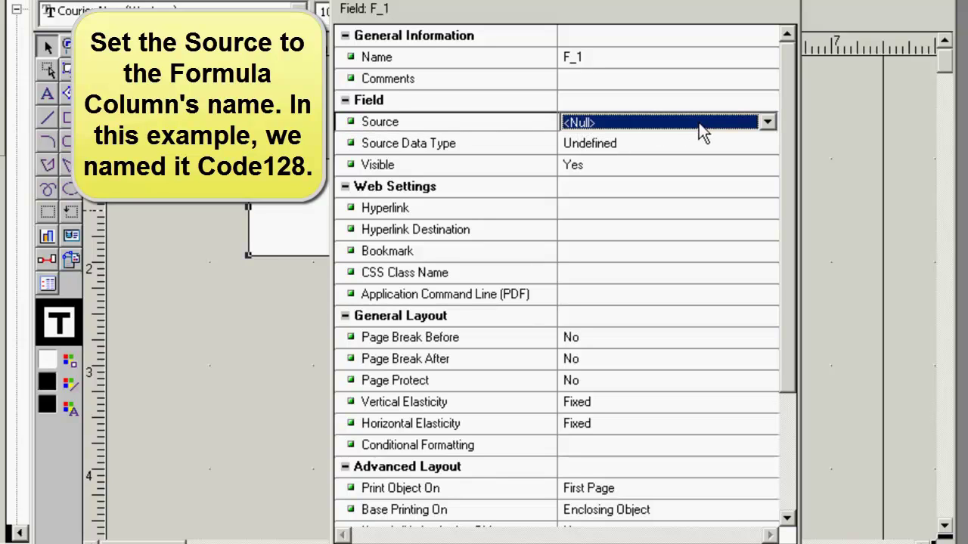
left_click(766, 122)
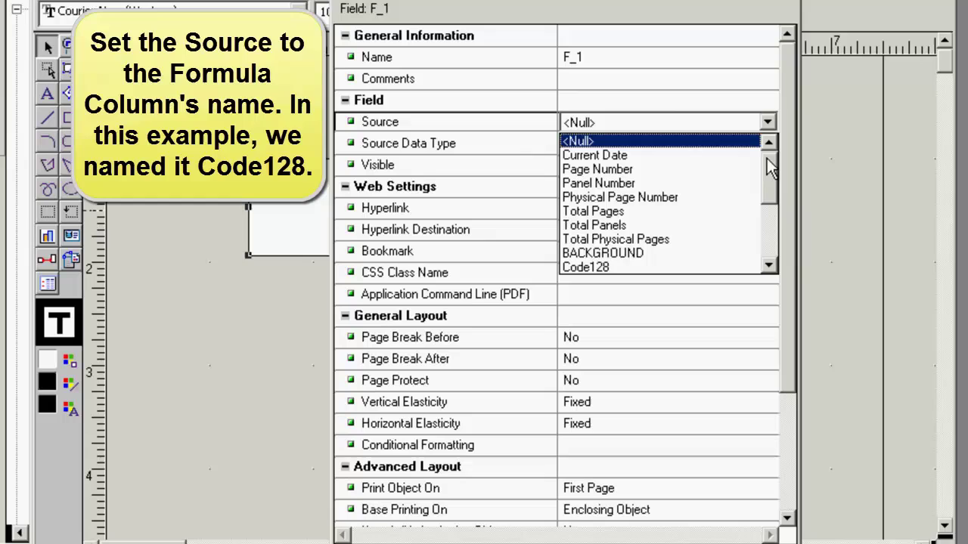
scroll(767, 168, "down", 1)
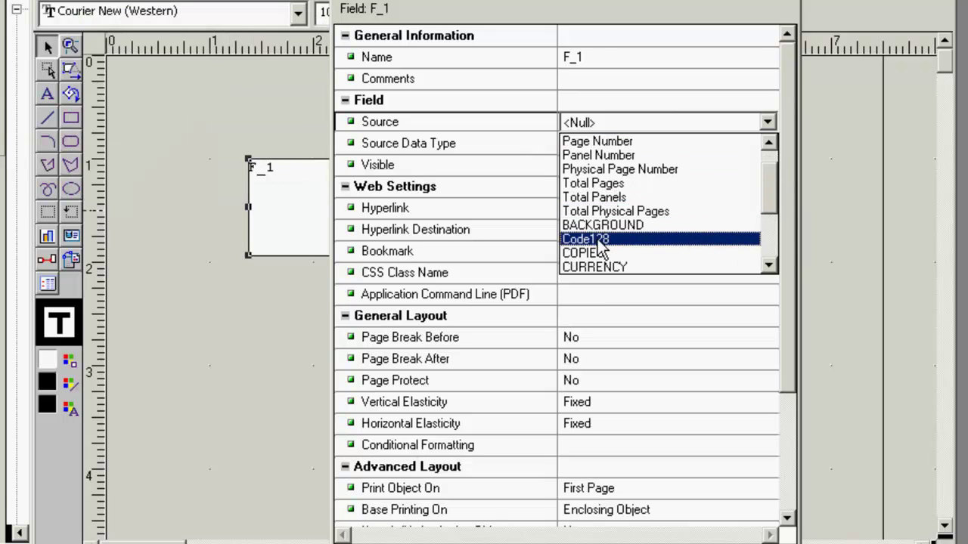
left_click(590, 239)
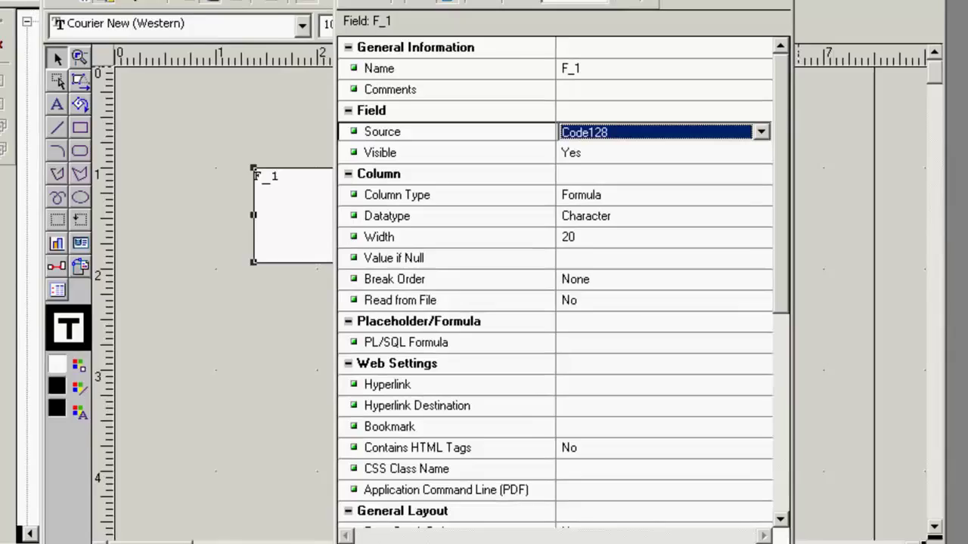
left_click(782, 2)
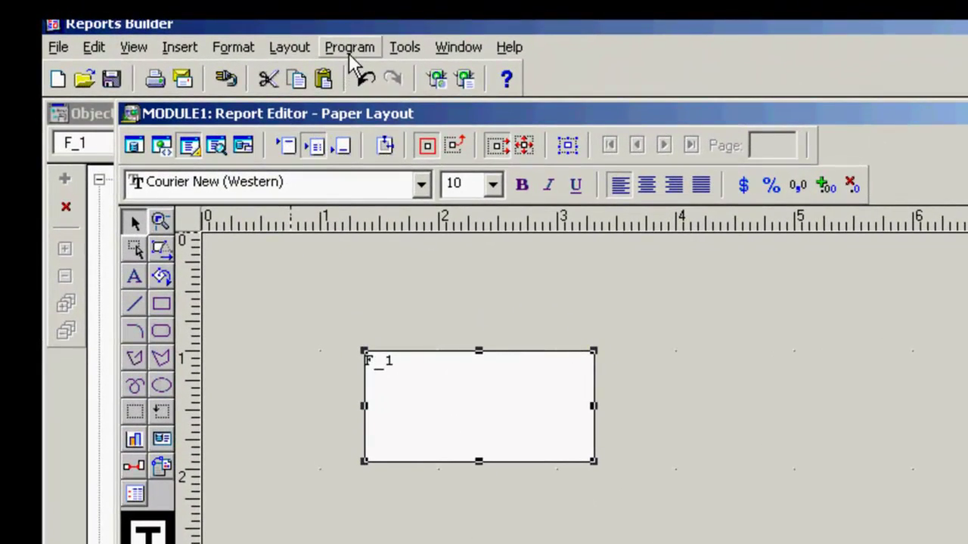
Compile all of MODULE1 via Program > Compile > All and dismiss the result.
left_click(349, 47)
mouse_move(365, 72)
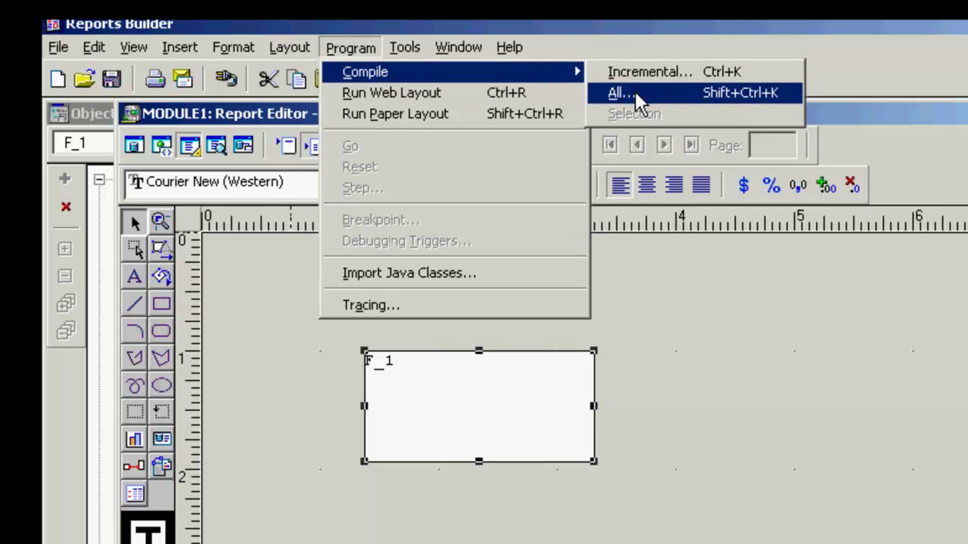
left_click(634, 92)
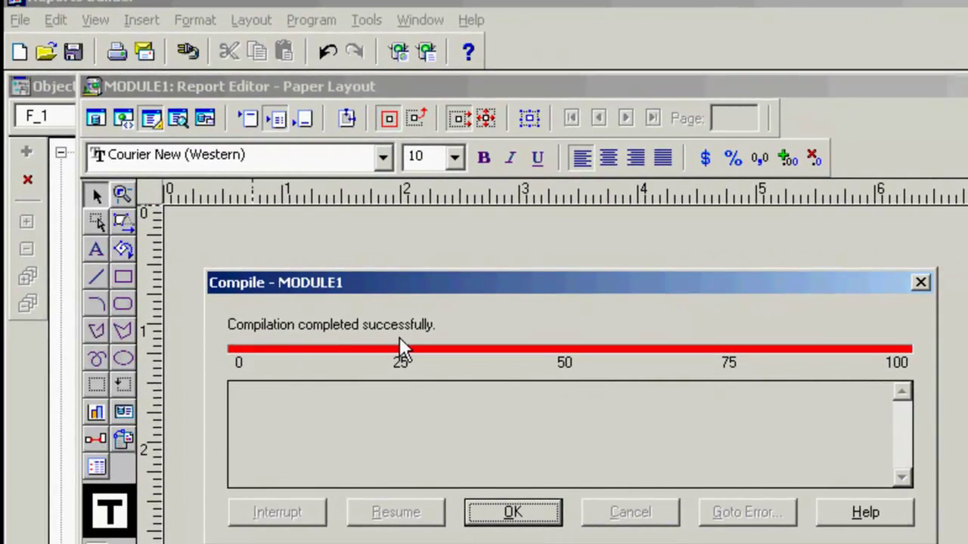
left_click(511, 514)
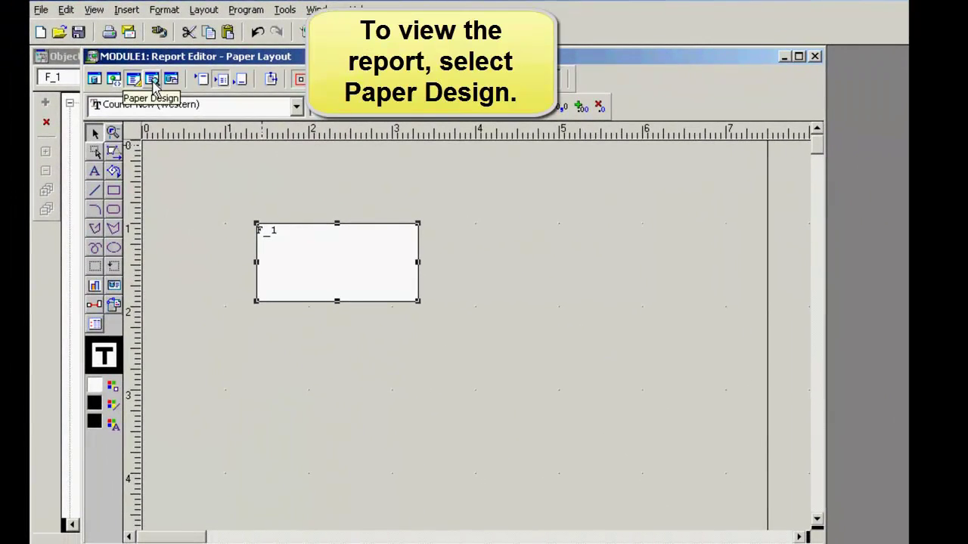
Run MODULE1 in Paper Design to see F_1's Code128-encoded text.
left_click(152, 80)
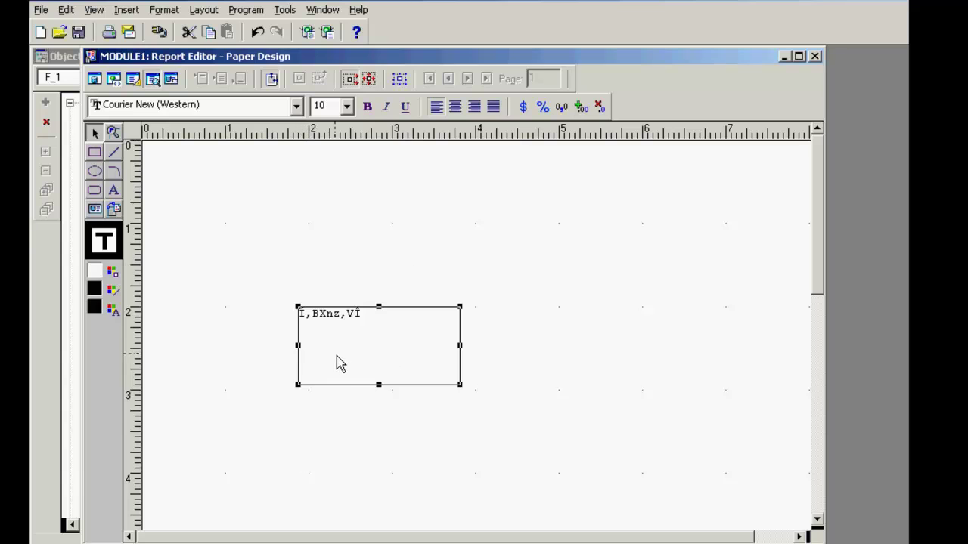
Change field F_1's font to IDAutomationC128L so it renders as barcode bars.
left_click(296, 106)
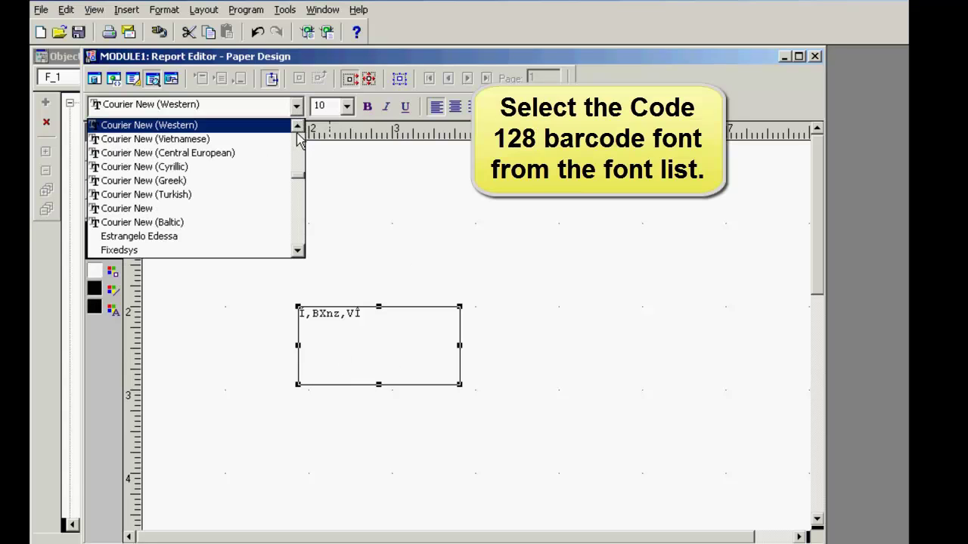
left_click_drag(298, 181, 300, 193)
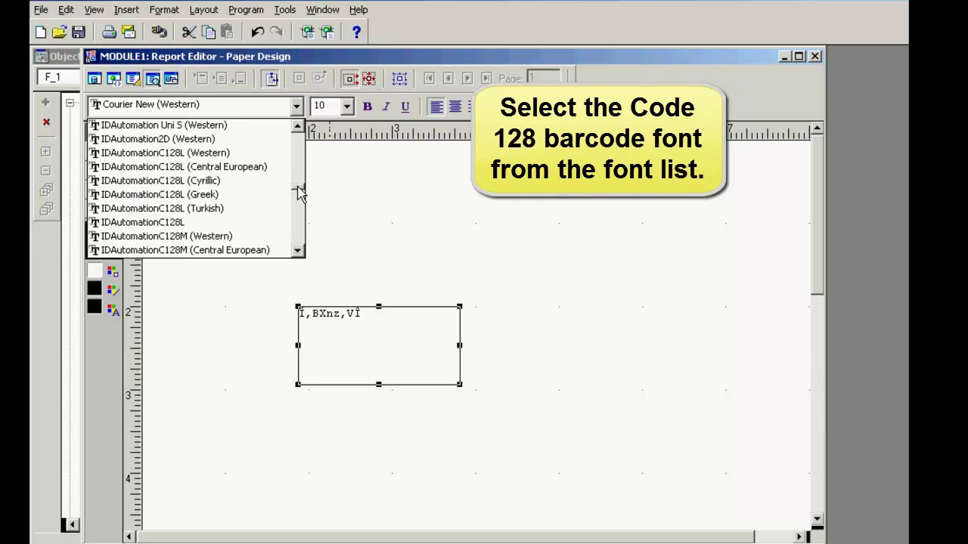
left_click(178, 222)
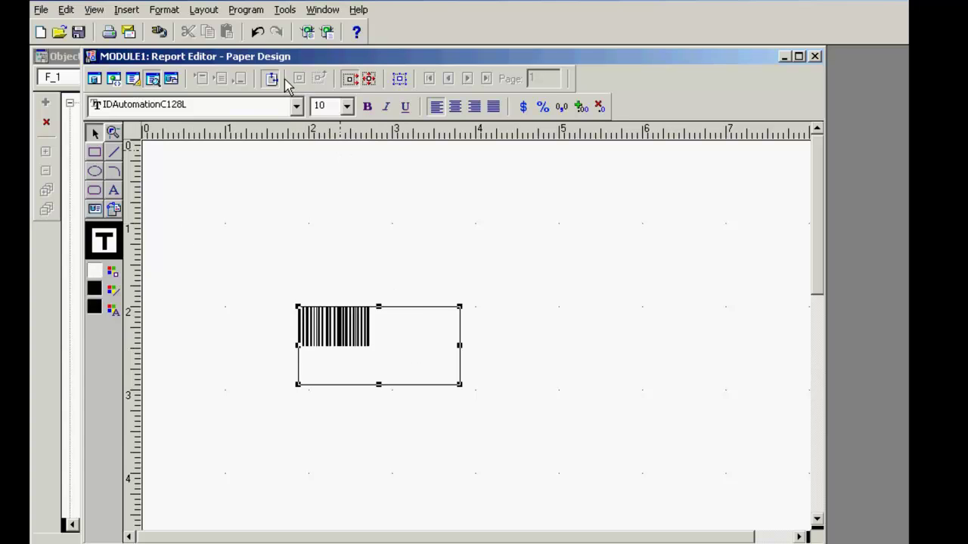
Set the barcode font size to 20 and enlarge field F_1 taller and wider.
left_click(347, 107)
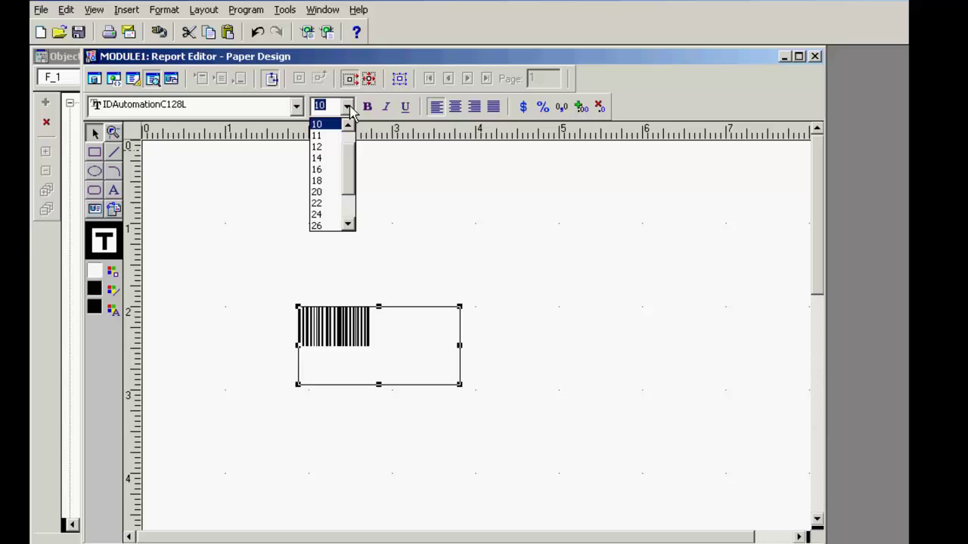
left_click(326, 149)
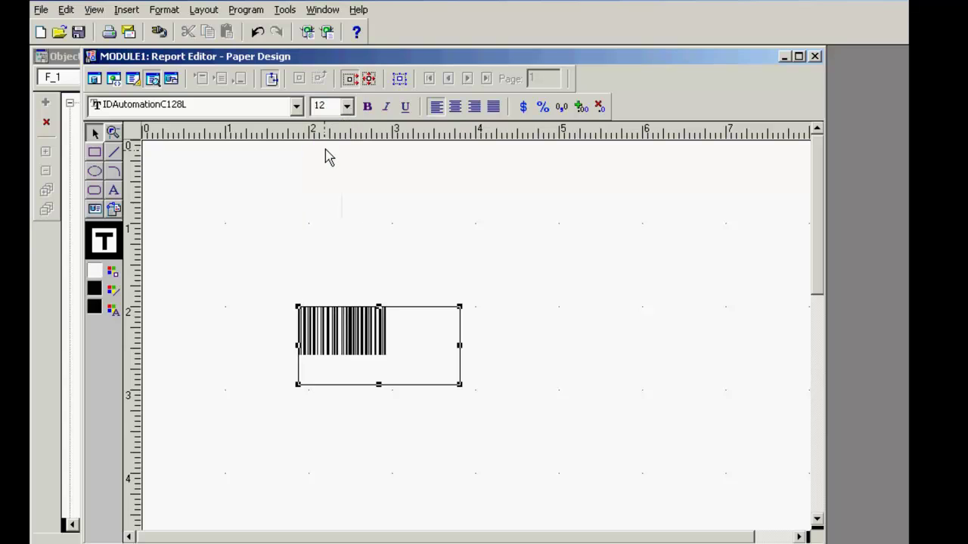
left_click(347, 107)
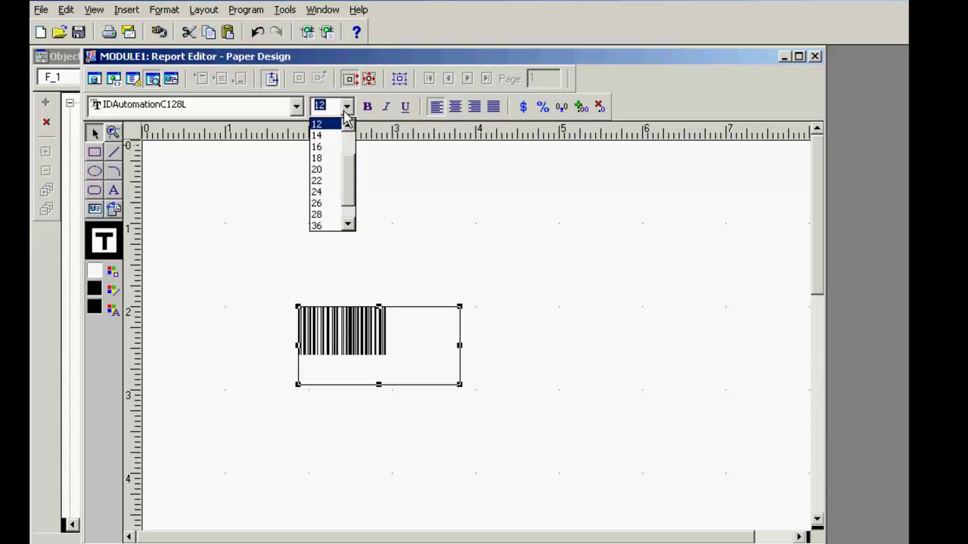
left_click(321, 170)
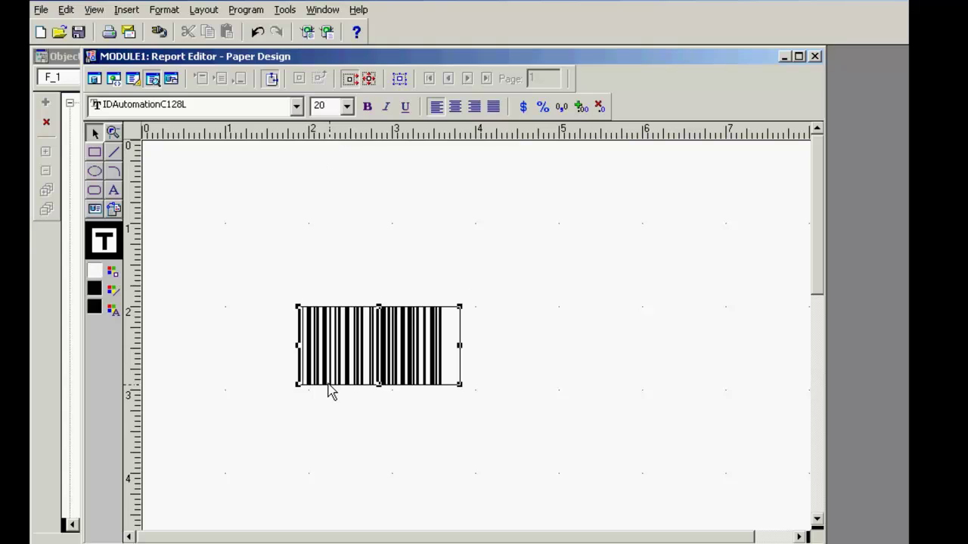
left_click_drag(378, 384, 378, 426)
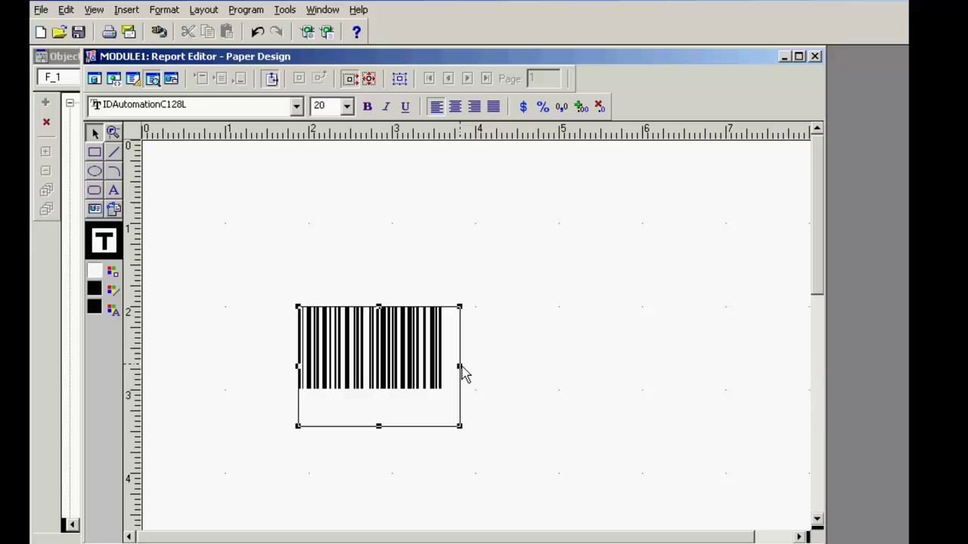
left_click_drag(461, 368, 507, 368)
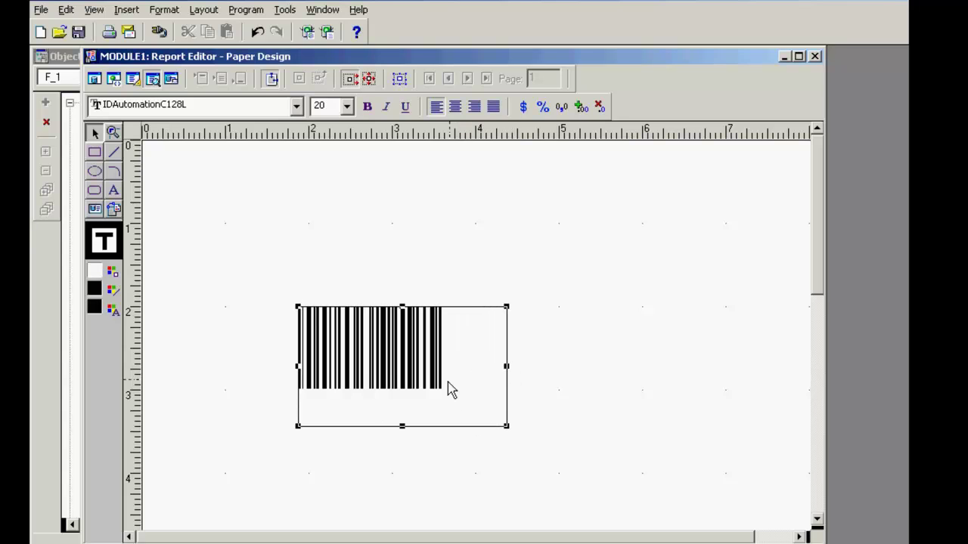